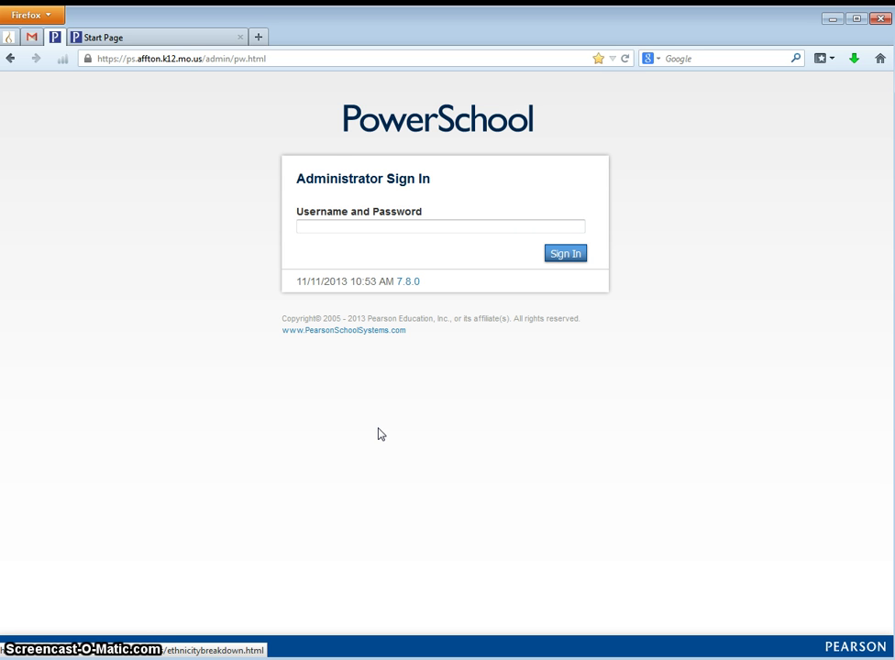
- Go from the Administrator Sign In page to the signed-in PowerSchool start page
{"action": "left_click", "coordinate": [287, 57]}
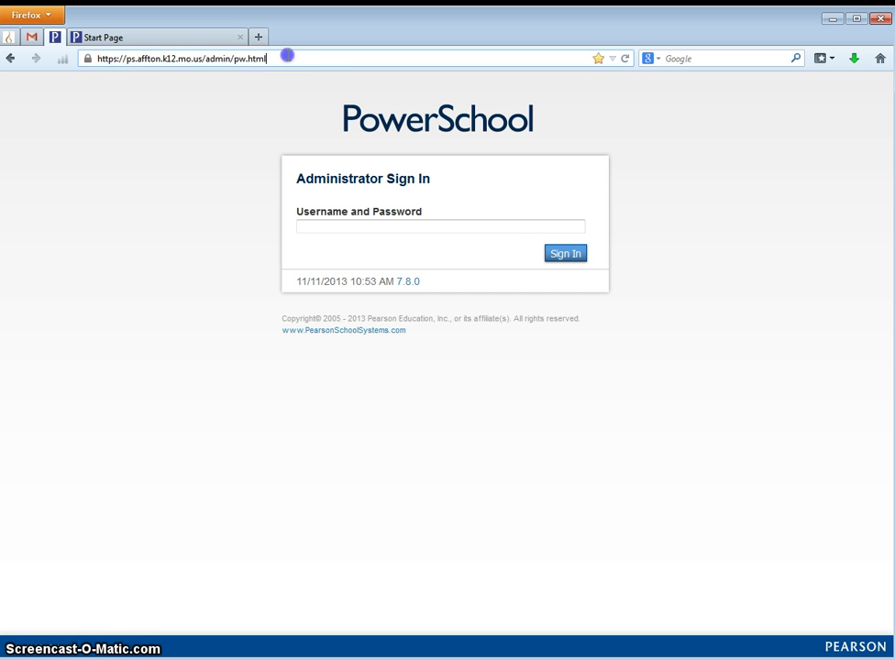
{"action": "left_click_drag", "start_coordinate": [287, 57], "coordinate": [88, 58]}
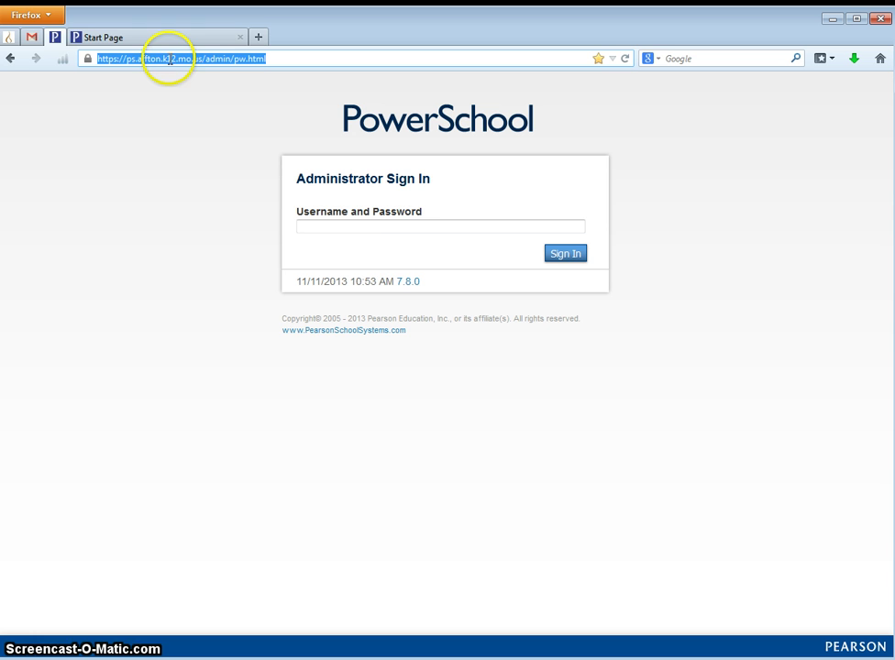
{"action": "left_click", "coordinate": [354, 228]}
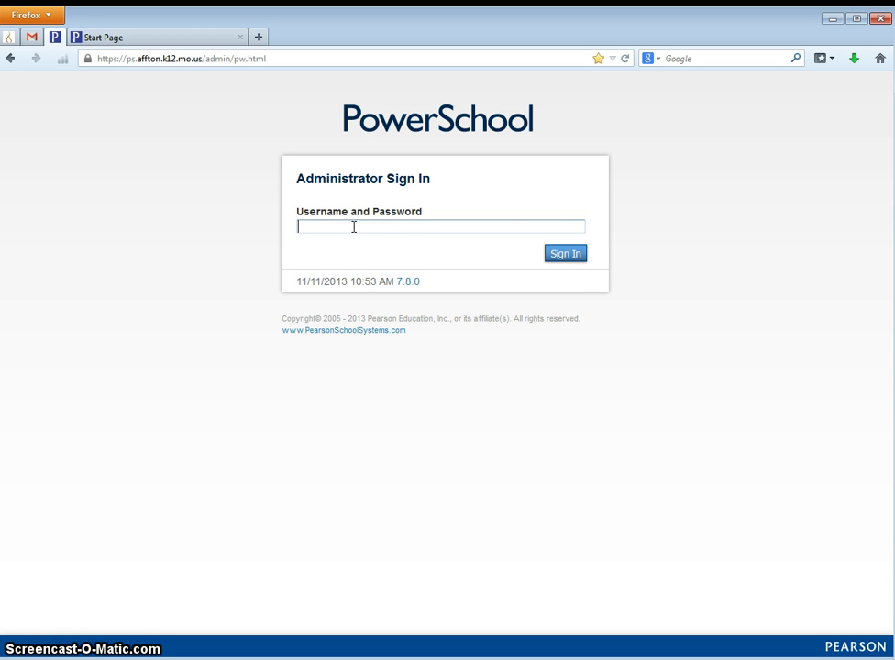
{"action": "left_click", "coordinate": [570, 258]}
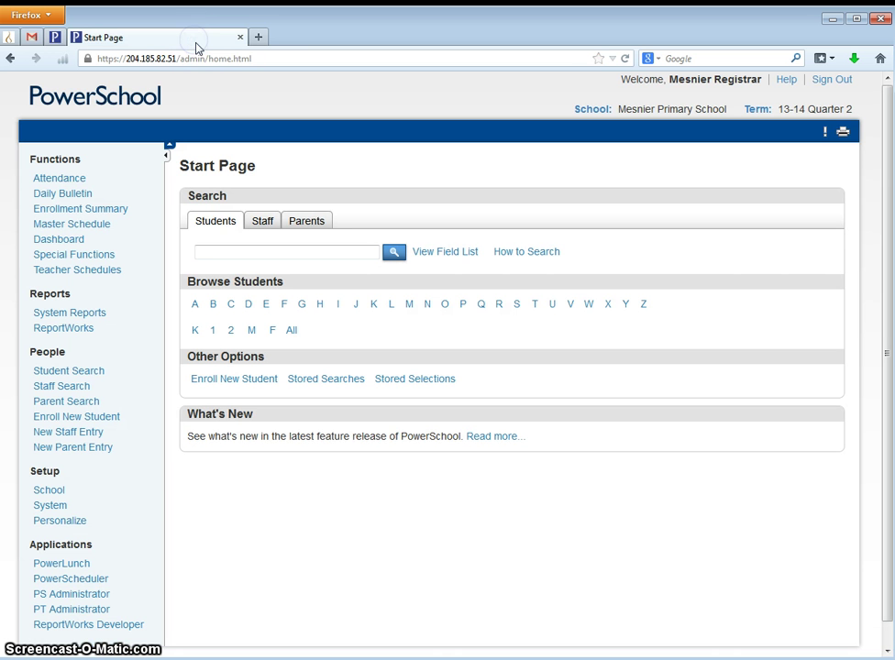
{"action": "left_click", "coordinate": [196, 44]}
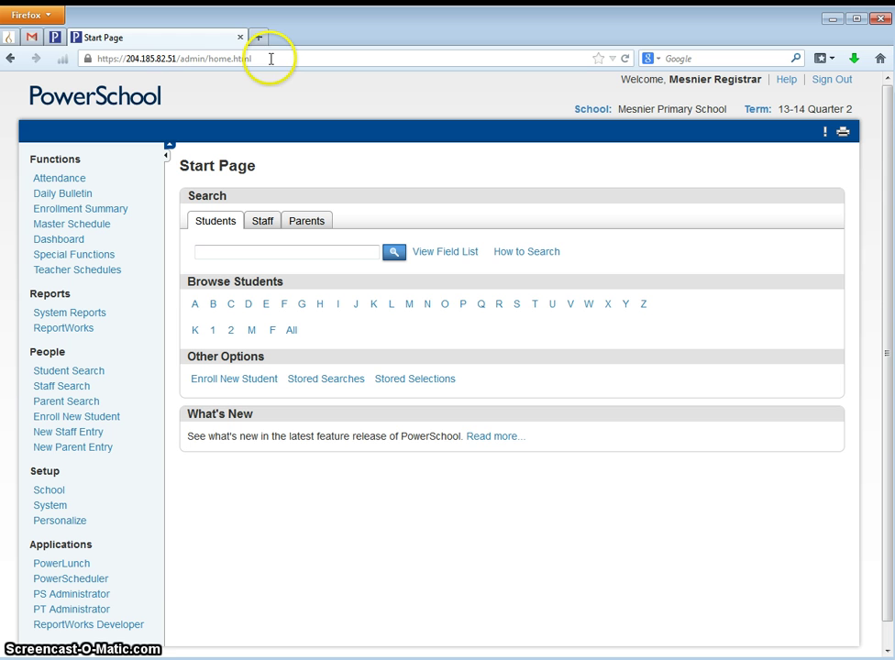
{"action": "left_click_drag", "start_coordinate": [271, 61], "coordinate": [56, 62]}
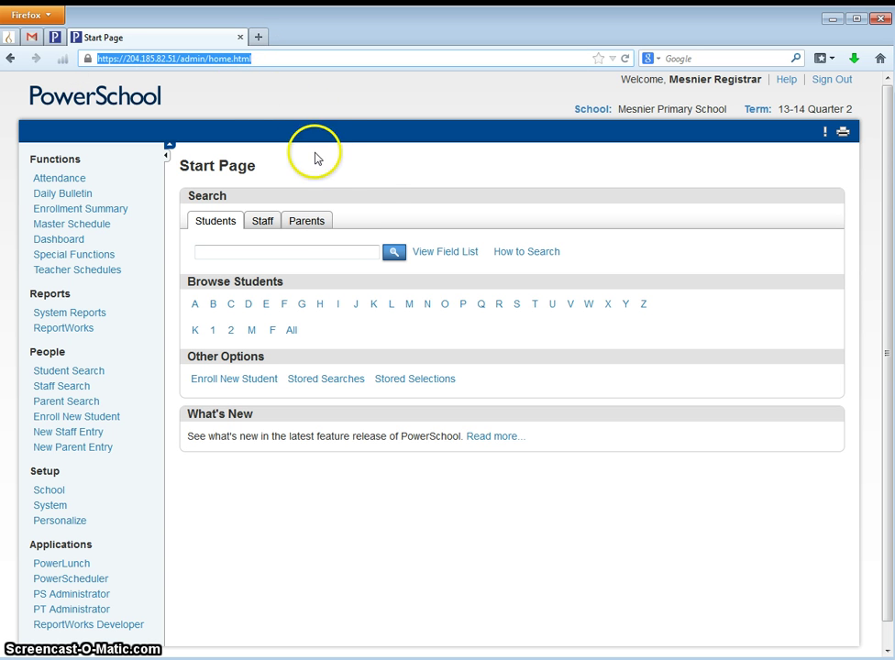
{"action": "left_click", "coordinate": [378, 175]}
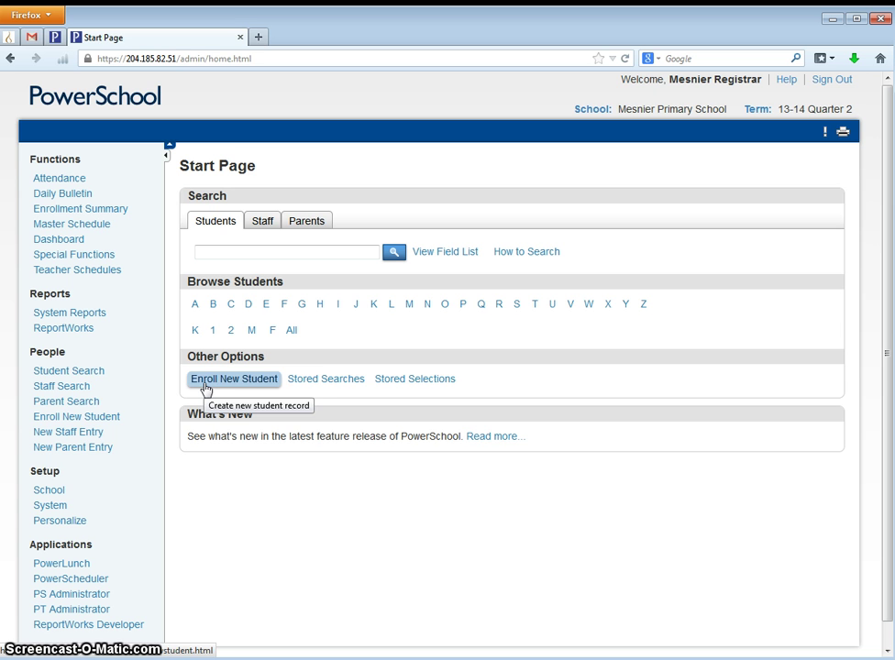
- Open a new student enrollment form and enter the student's last, first and middle names
{"action": "left_click", "coordinate": [89, 420]}
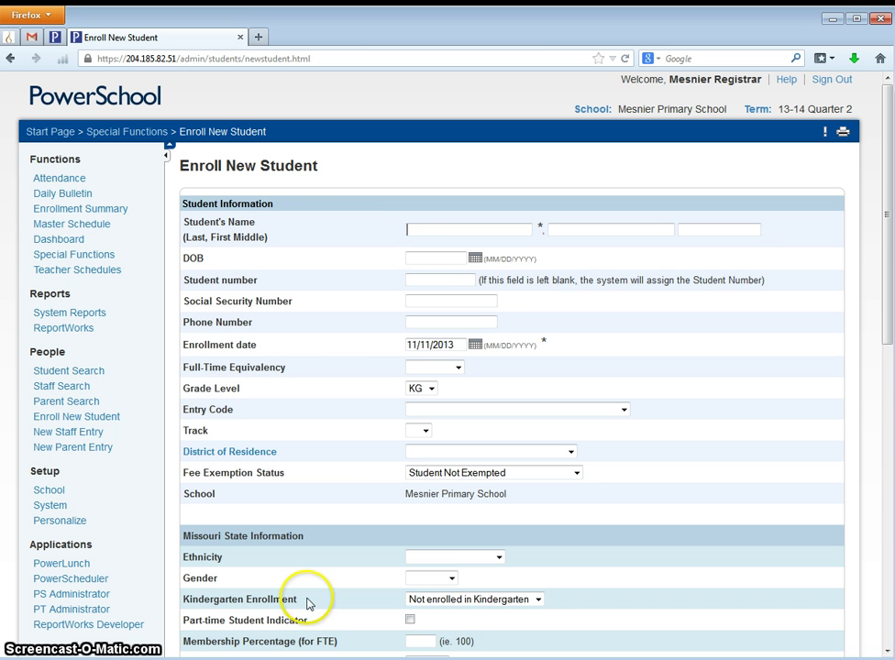
{"action": "type", "text": "ku"}
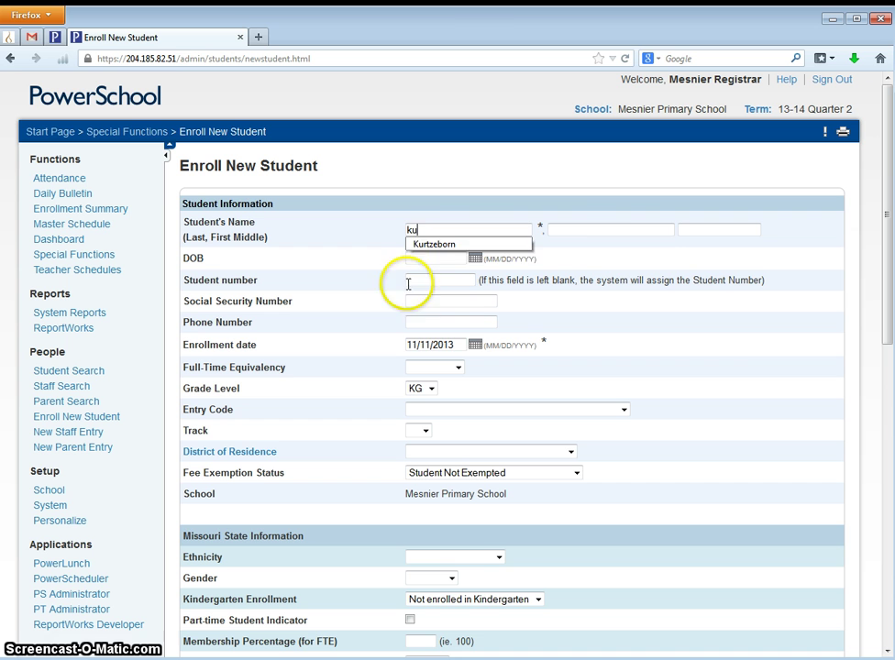
{"action": "left_click", "coordinate": [444, 242]}
{"action": "left_click", "coordinate": [605, 225]}
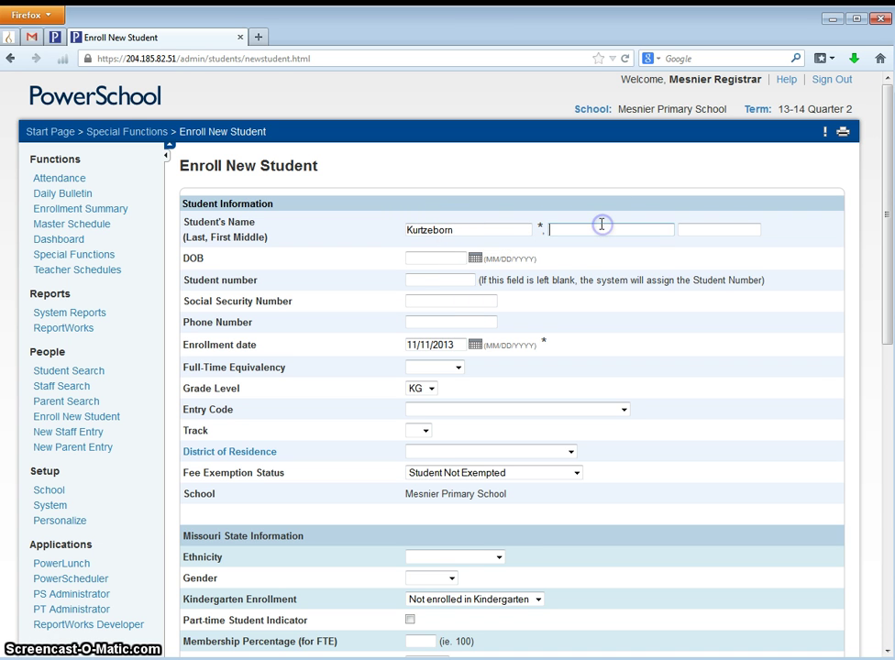
{"action": "type", "text": "S"}
{"action": "left_click", "coordinate": [580, 245]}
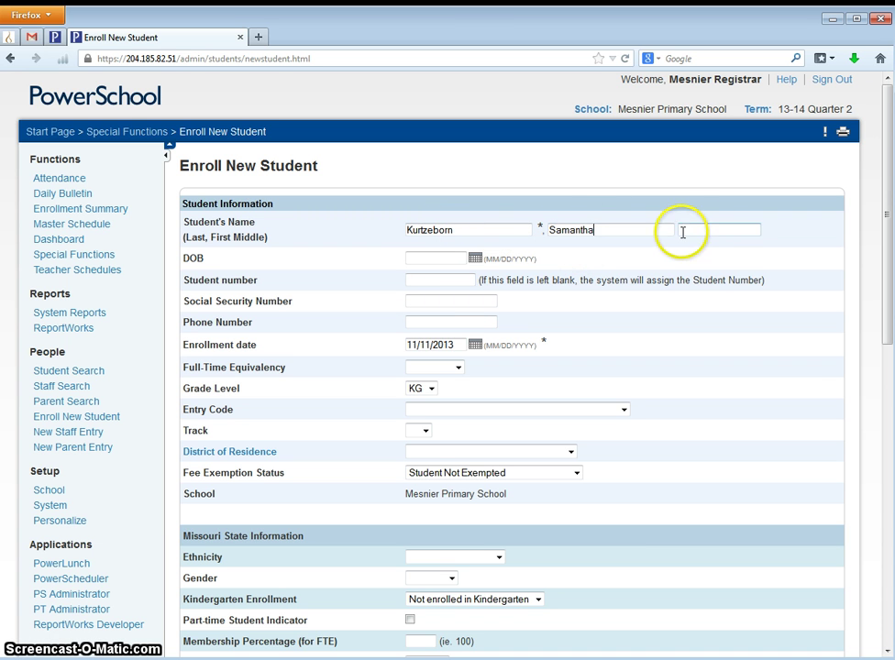
{"action": "left_click", "coordinate": [683, 228]}
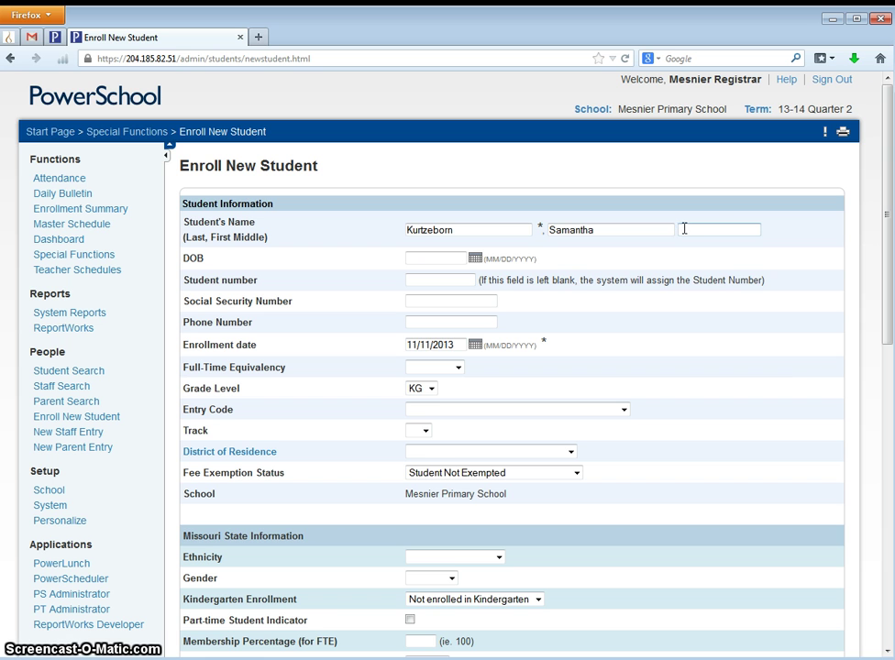
{"action": "type", "text": "L"}
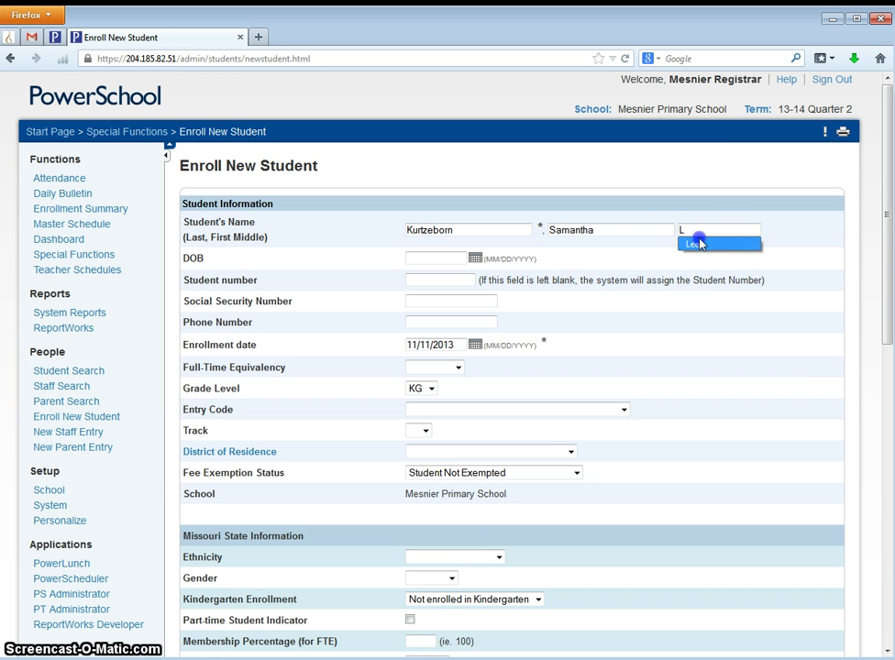
{"action": "left_click", "coordinate": [699, 239]}
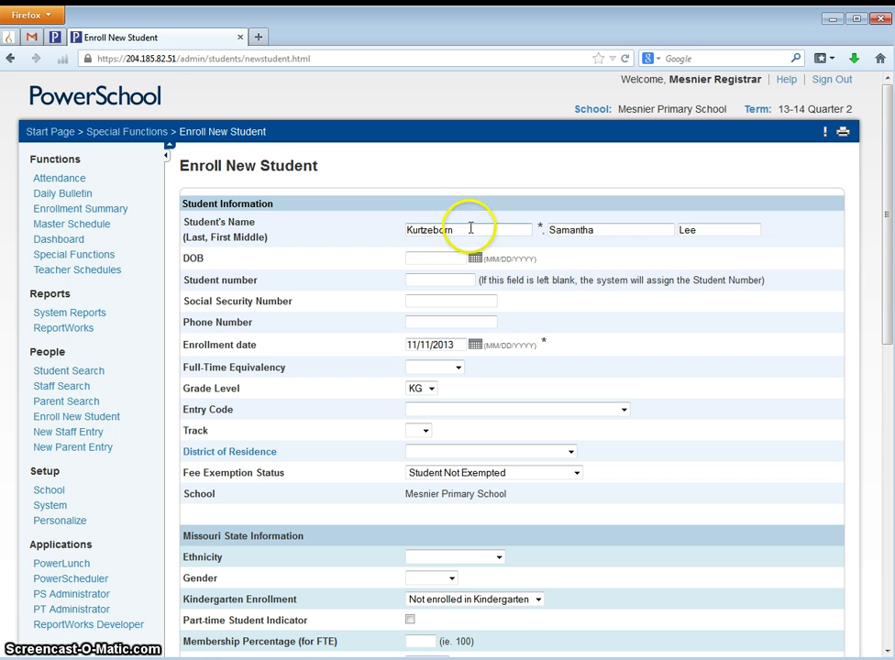
- Enter the student's date of birth in the enrollment form
{"action": "left_click", "coordinate": [456, 254]}
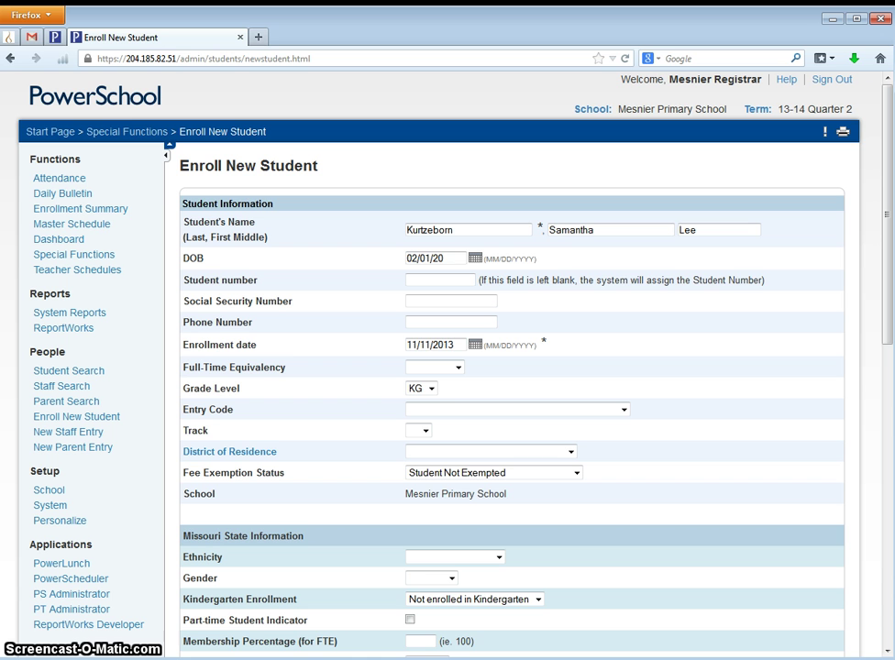
{"action": "type", "text": "08"}
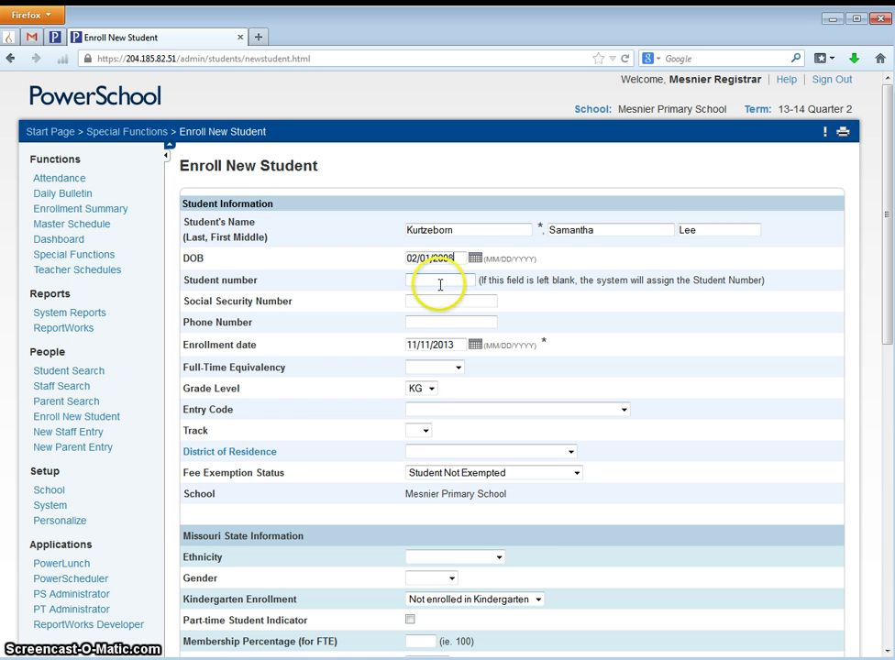
{"action": "left_click", "coordinate": [464, 280]}
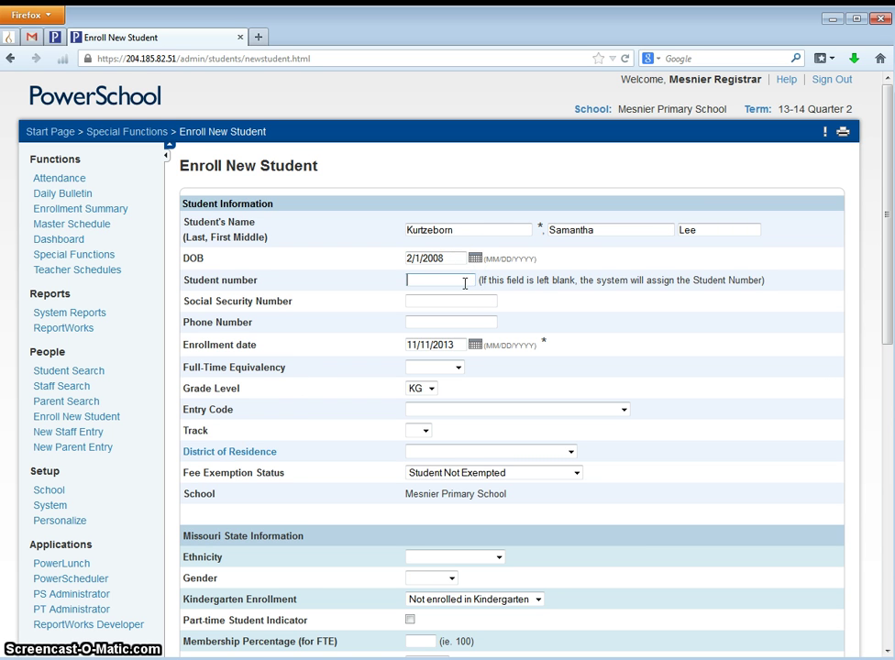
- Enter the student's Social Security number and phone number, leaving the student number blank
{"action": "left_click", "coordinate": [454, 296]}
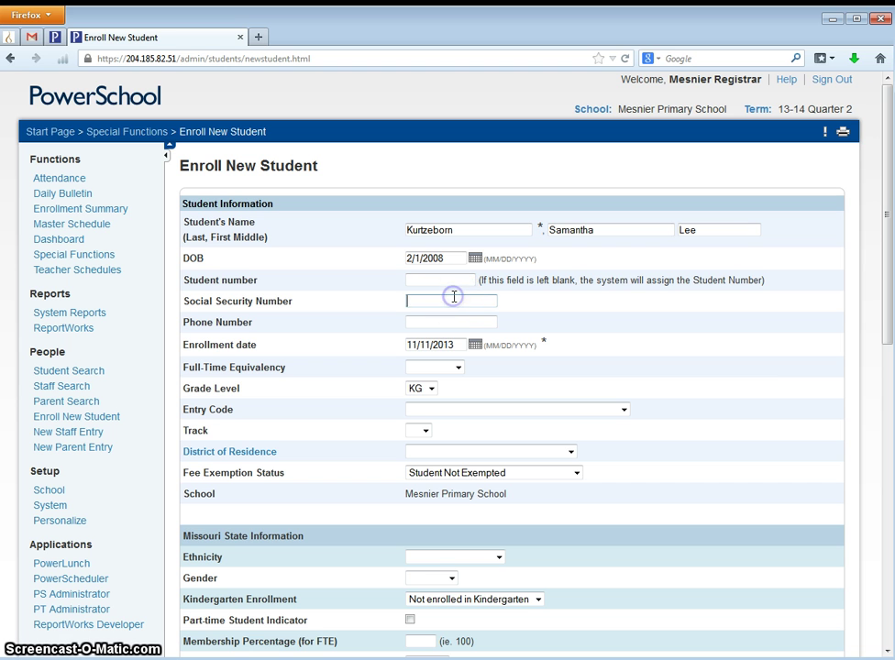
{"action": "left_click", "coordinate": [453, 296]}
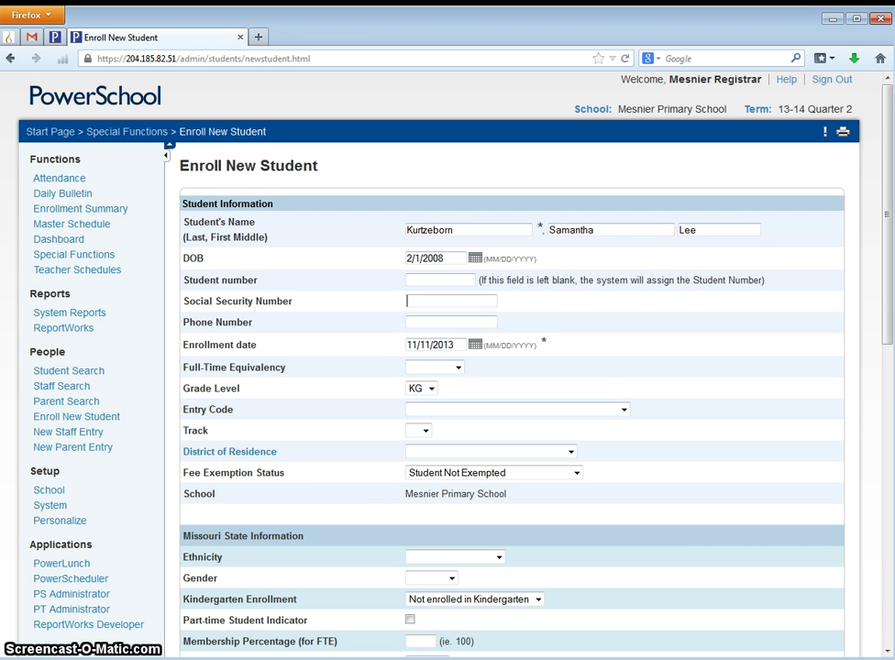
{"action": "type", "text": "888888888"}
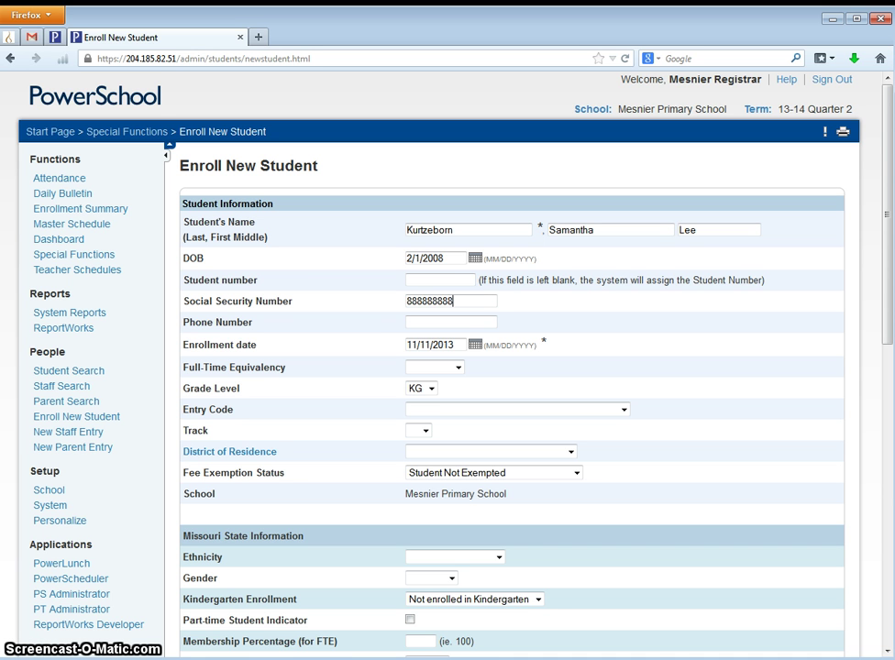
{"action": "key", "text": "Tab"}
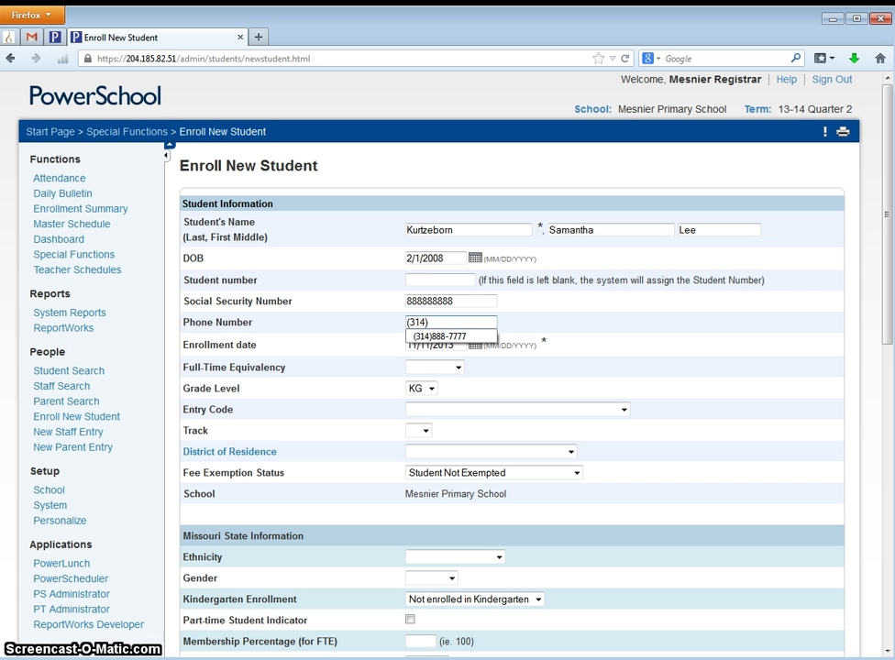
{"action": "left_click", "coordinate": [467, 338]}
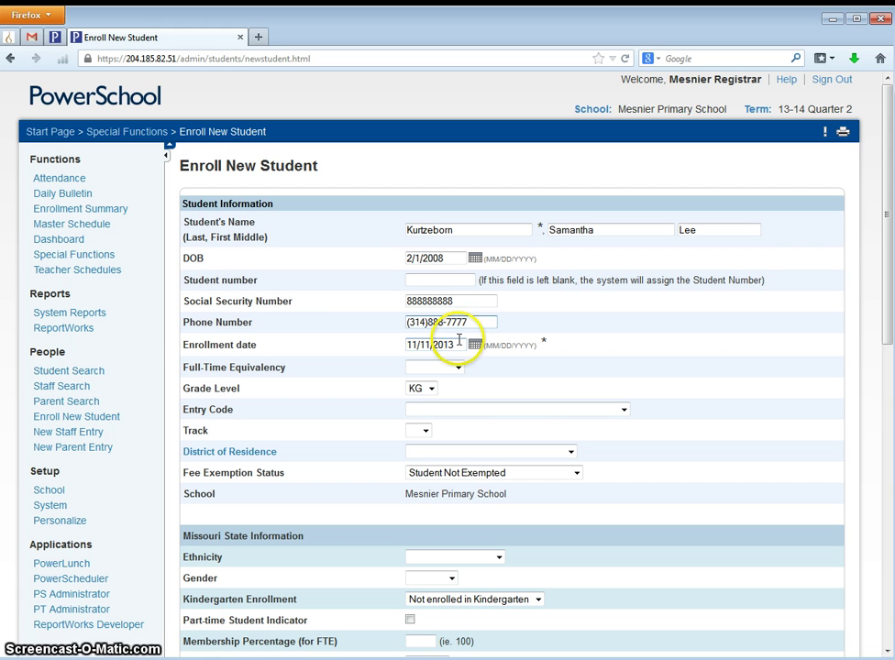
{"action": "left_click", "coordinate": [458, 341]}
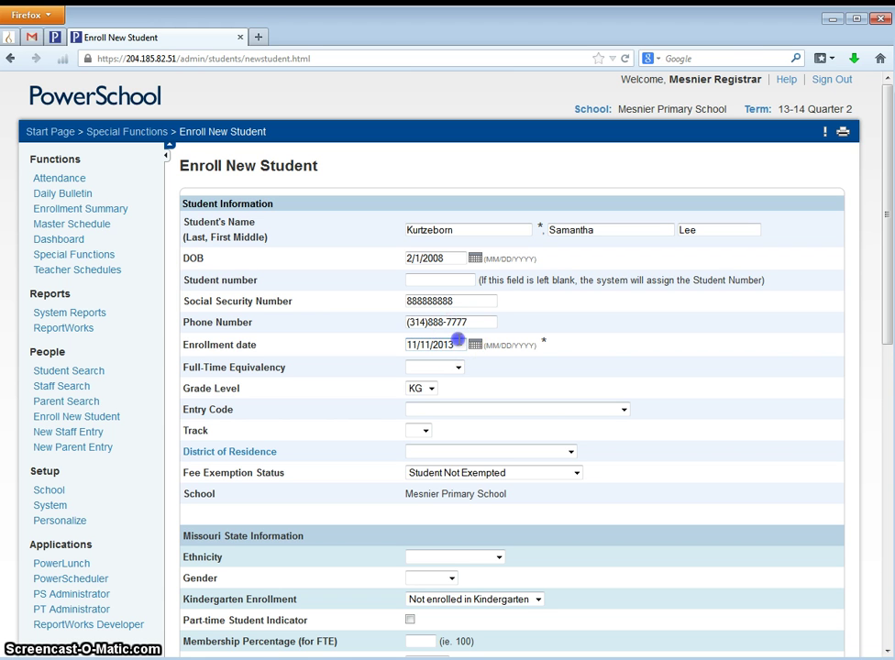
{"action": "left_click_drag", "start_coordinate": [458, 341], "coordinate": [391, 343]}
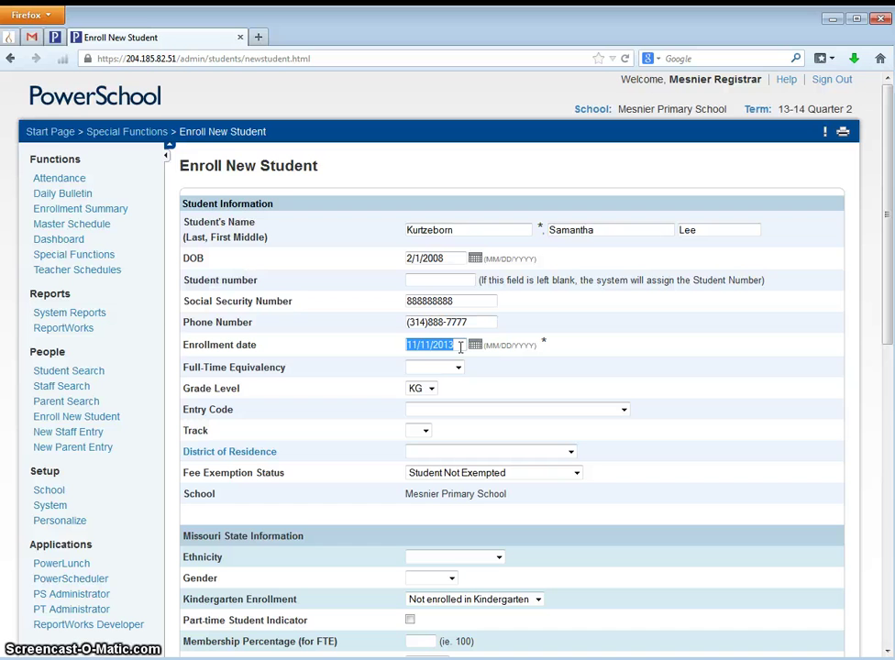
{"action": "left_click_drag", "start_coordinate": [460, 345], "coordinate": [420, 347]}
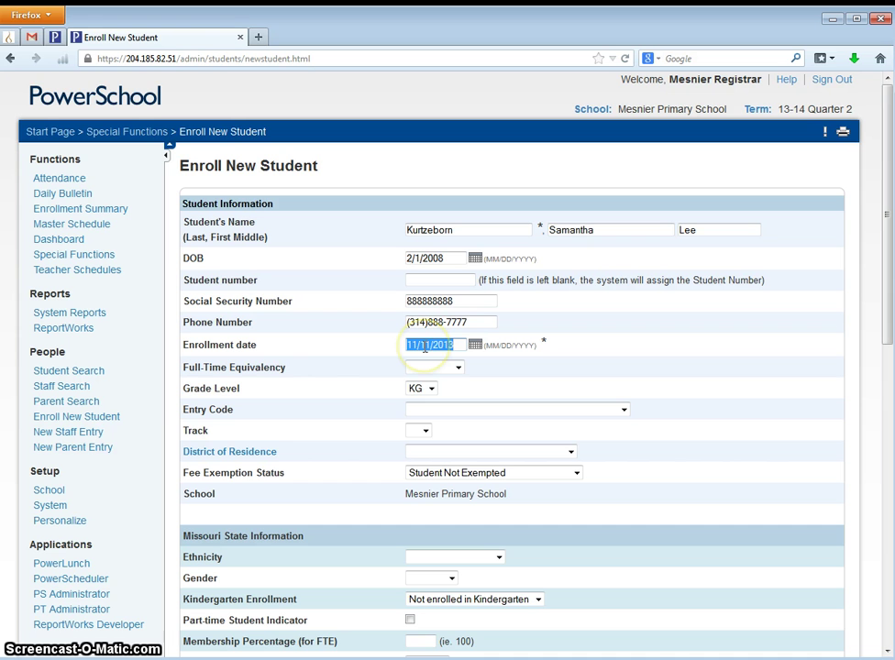
{"action": "left_click", "coordinate": [423, 345]}
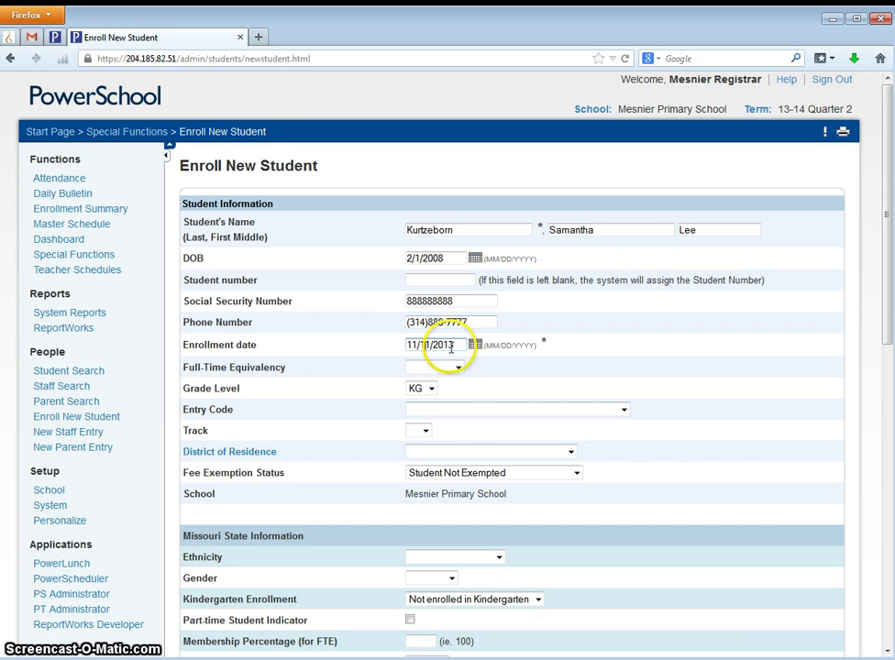
- Set Full-Time Equivalency to Full Time and the entry code to T101 (Transfer from Public School Outside Dist)
{"action": "left_click", "coordinate": [431, 369]}
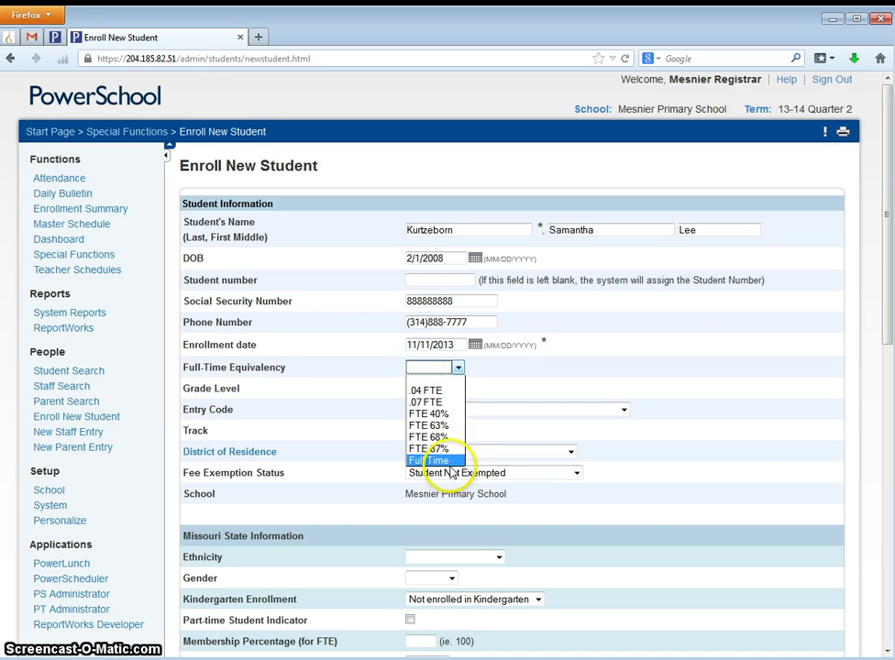
{"action": "left_click", "coordinate": [455, 458]}
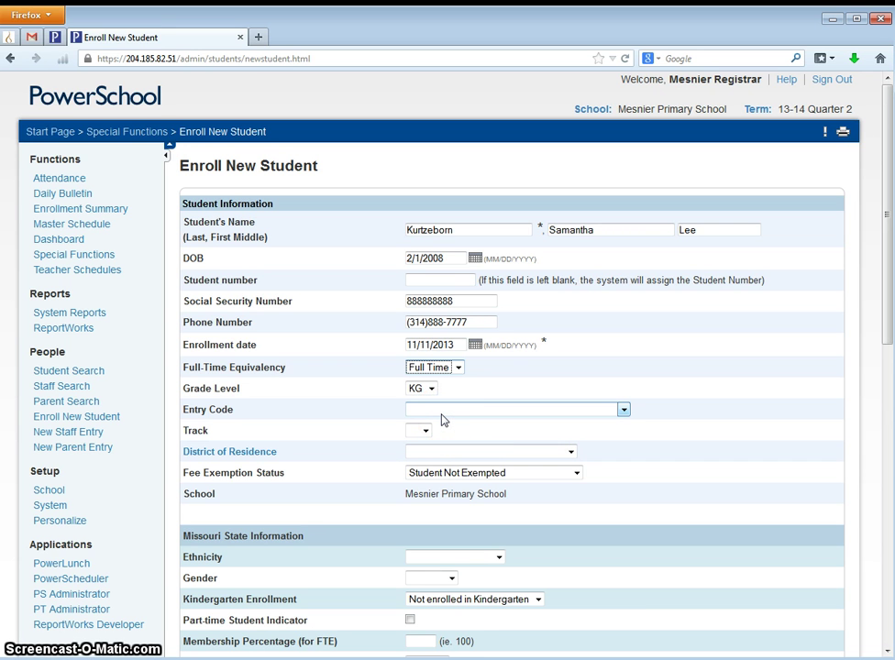
{"action": "left_click", "coordinate": [452, 370]}
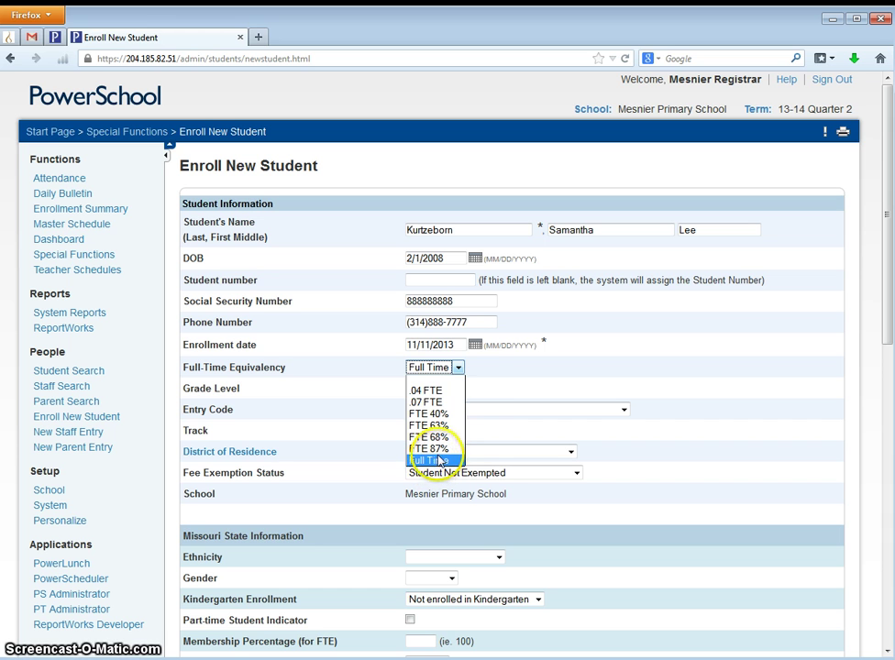
{"action": "left_click", "coordinate": [482, 389]}
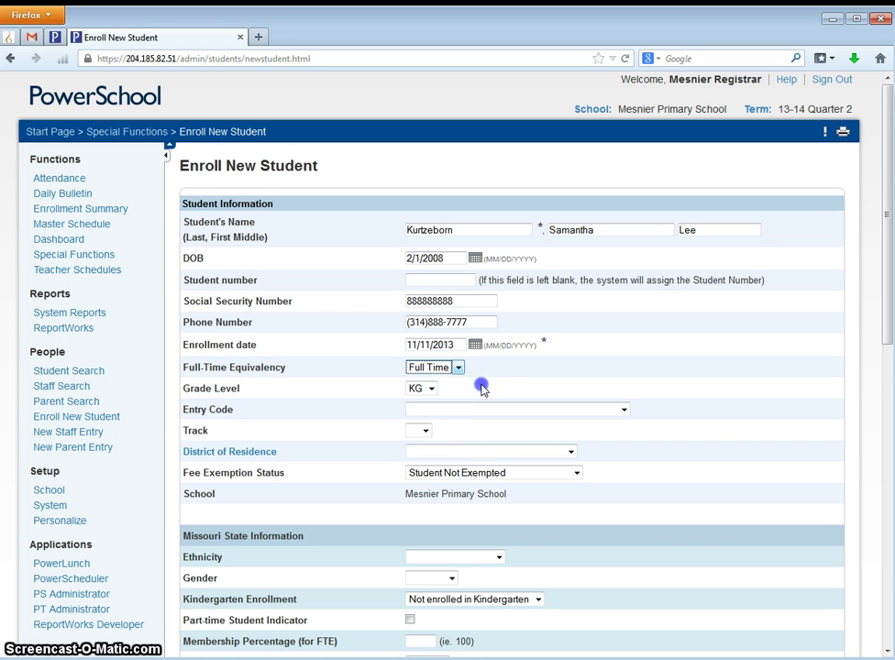
{"action": "left_click", "coordinate": [427, 412]}
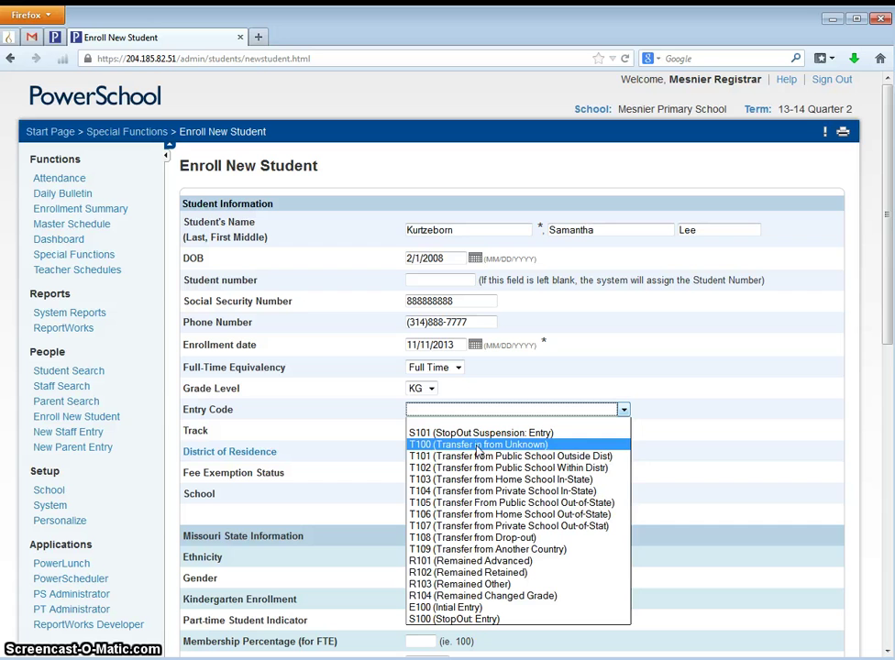
{"action": "left_click", "coordinate": [484, 480]}
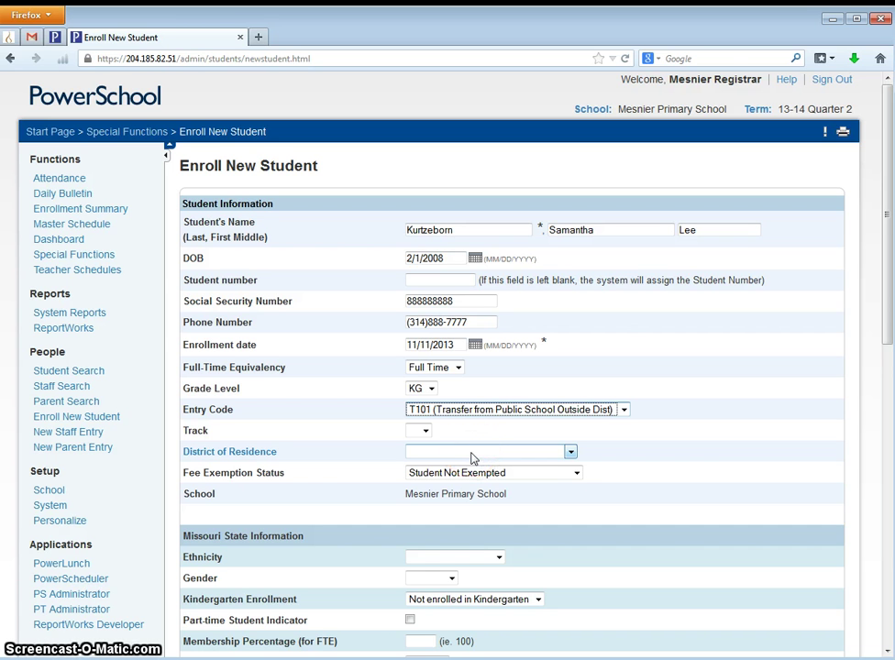
- Set the student's District of Residence to Affton School District 101 (096098)
{"action": "left_click", "coordinate": [472, 456]}
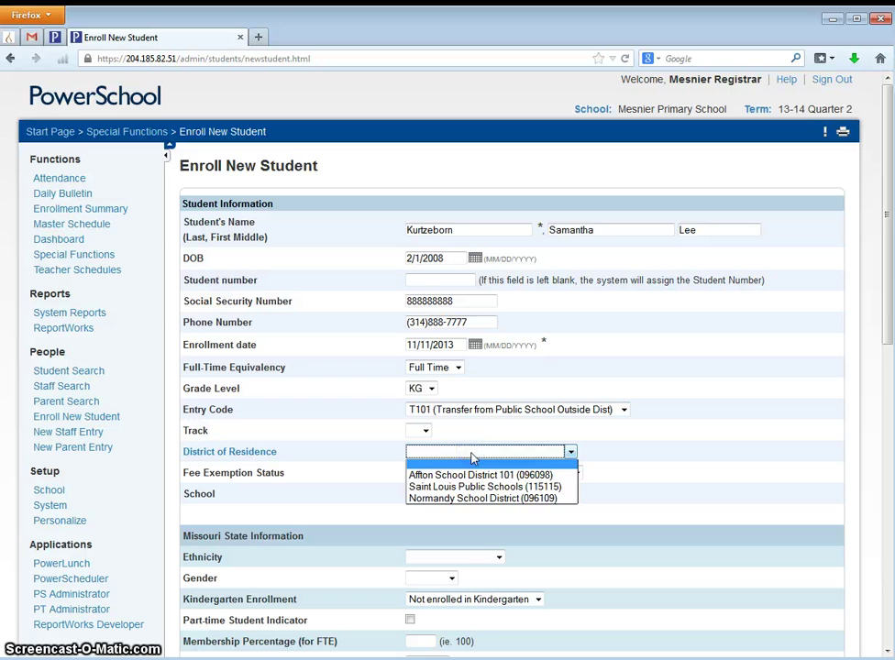
{"action": "left_click", "coordinate": [479, 475]}
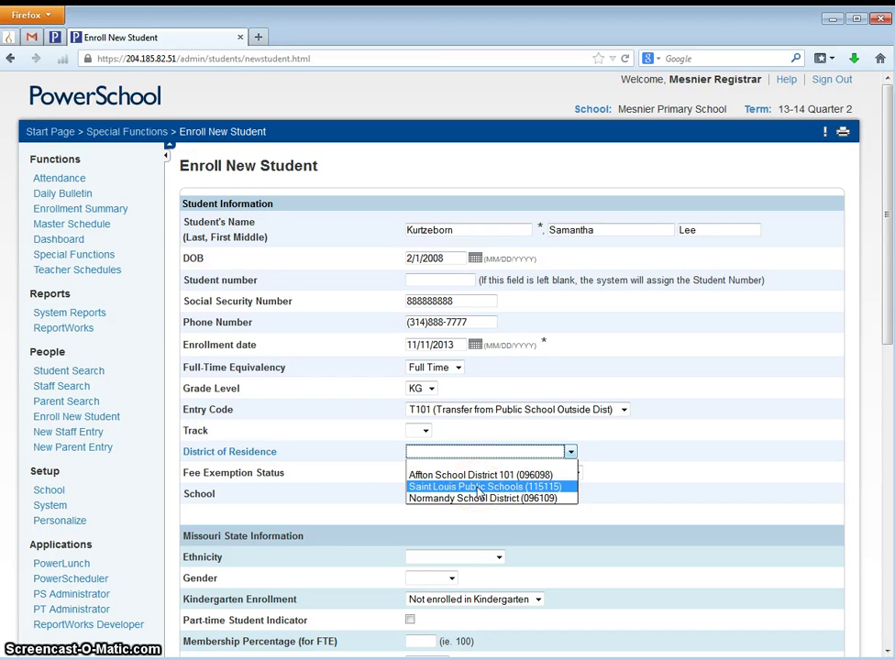
{"action": "left_click", "coordinate": [480, 499]}
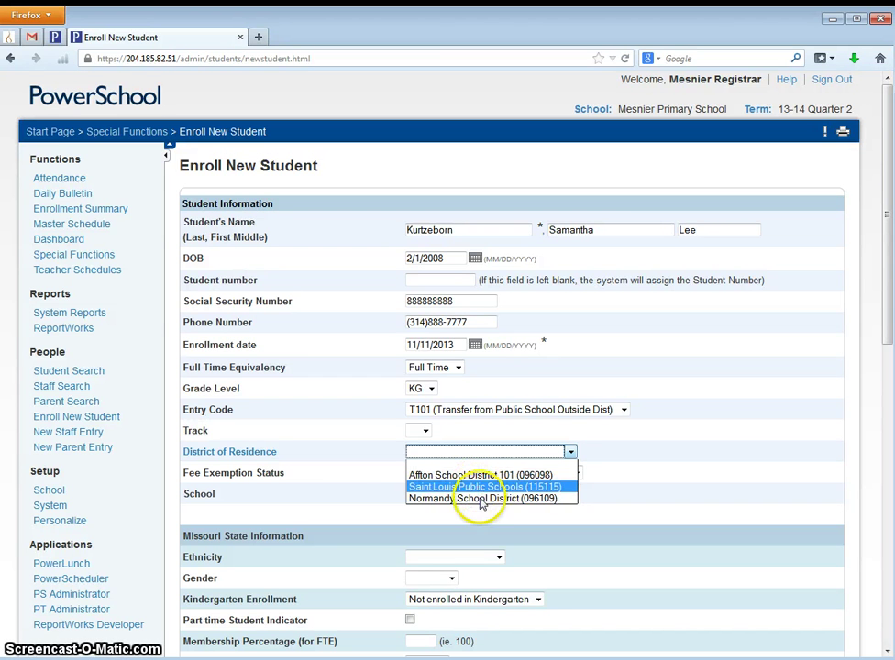
{"action": "left_click", "coordinate": [467, 487]}
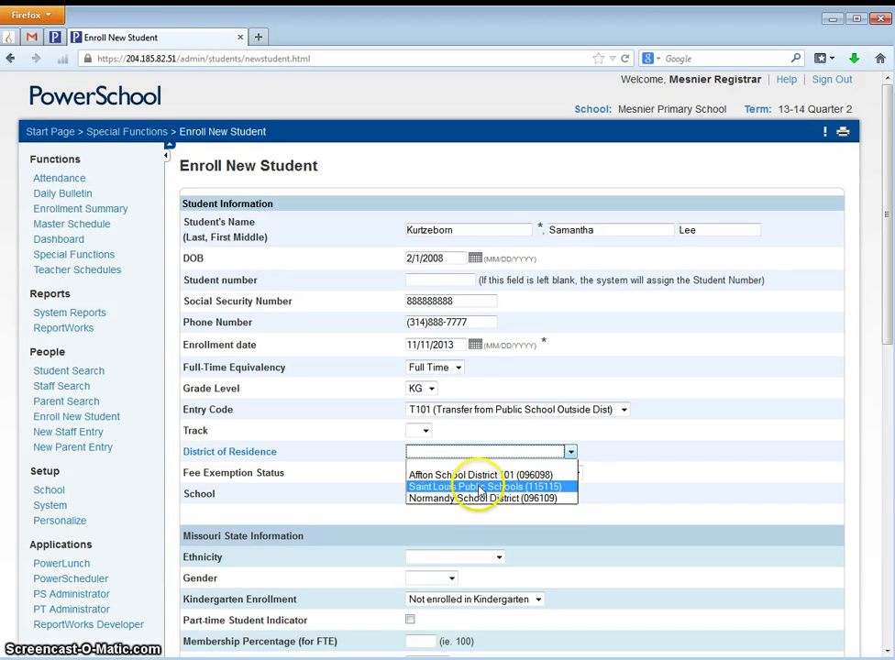
{"action": "left_click", "coordinate": [479, 475]}
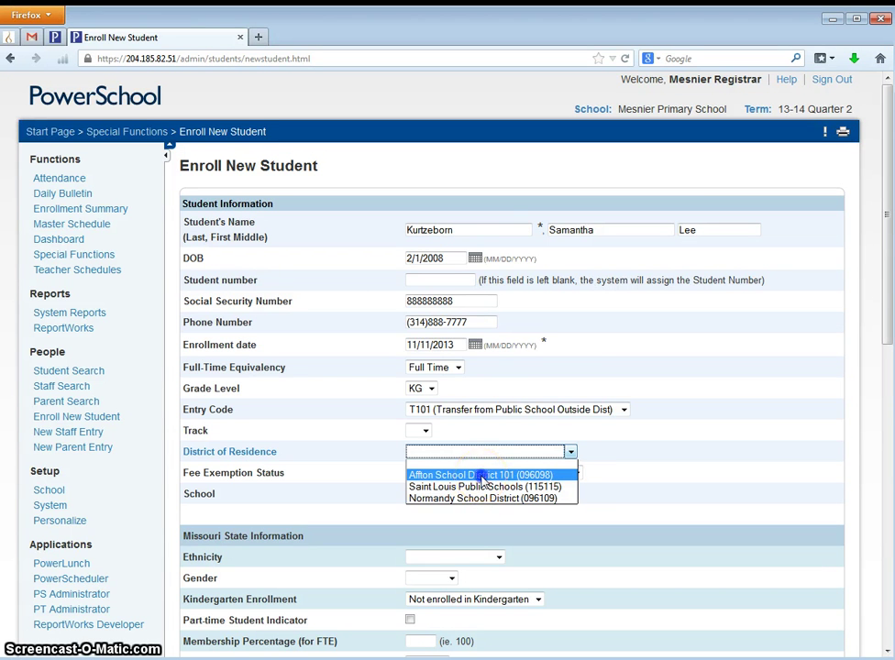
{"action": "left_click", "coordinate": [480, 475]}
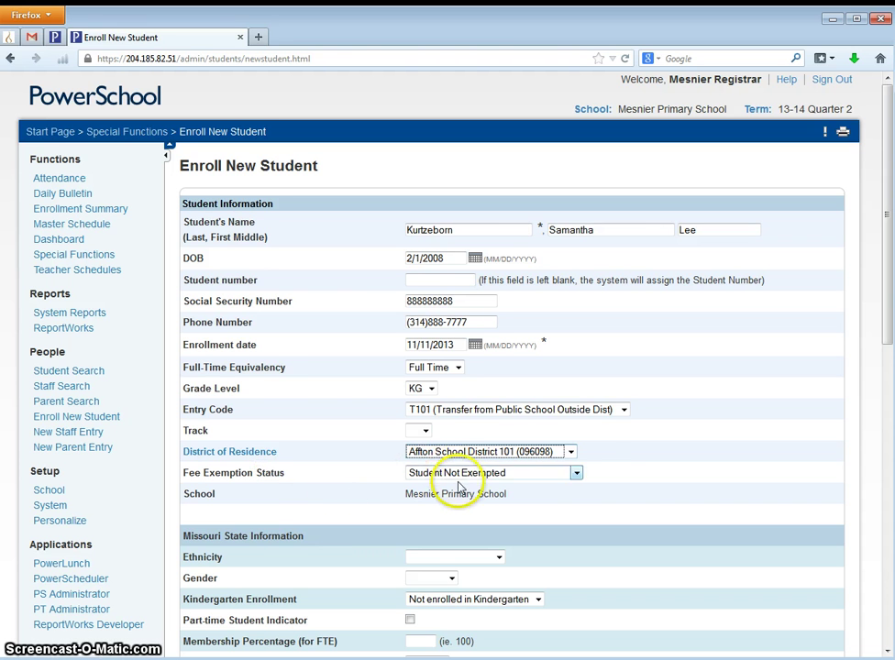
- In the Missouri State Information, set the ethnicity to White (W) and the gender to Female
{"action": "left_click", "coordinate": [460, 560]}
{"action": "left_click", "coordinate": [459, 557]}
{"action": "scroll", "coordinate": [459, 550], "scroll_direction": "down", "scroll_amount": 8}
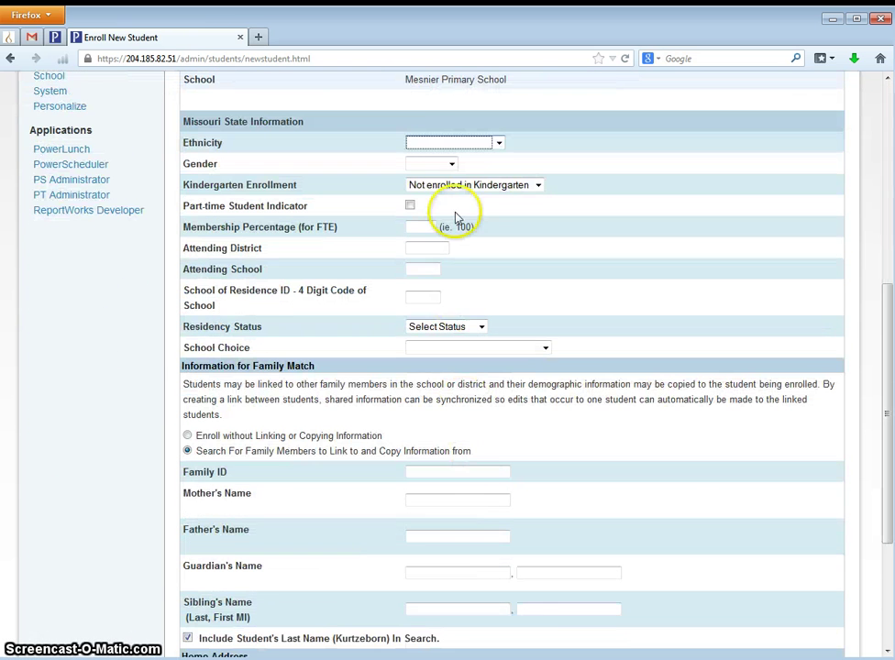
{"action": "left_click", "coordinate": [456, 141]}
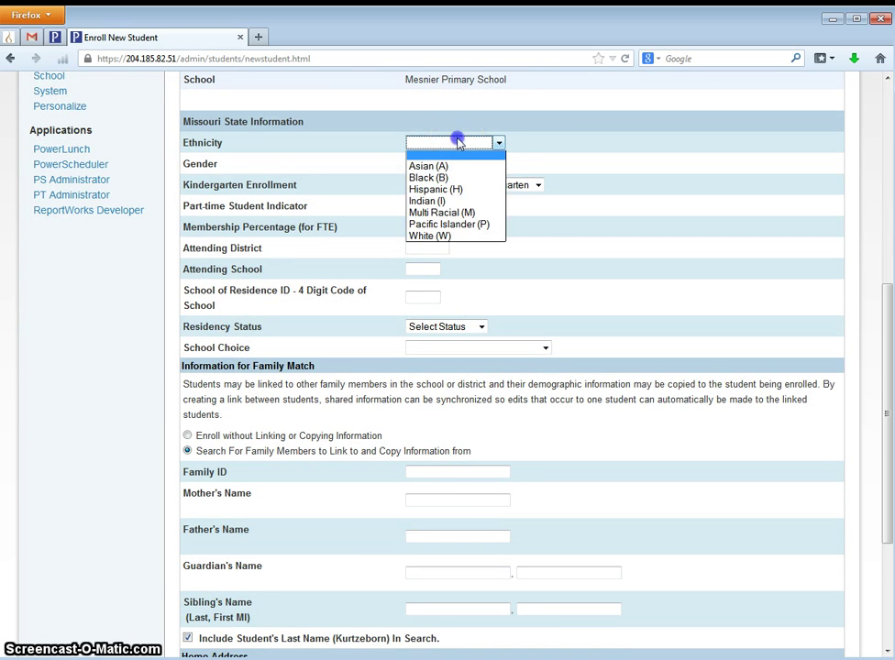
{"action": "left_click", "coordinate": [441, 236]}
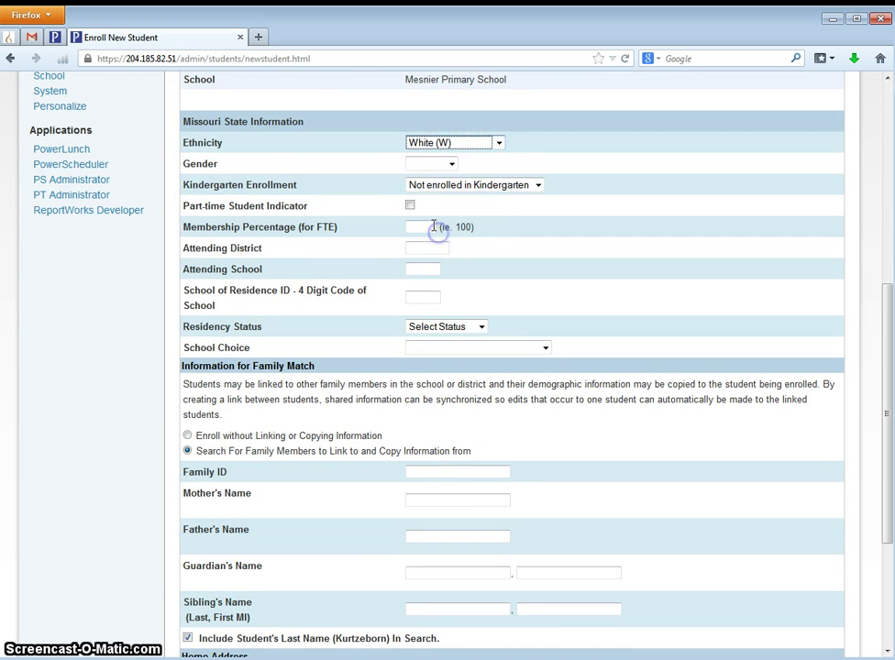
{"action": "left_click", "coordinate": [425, 165]}
{"action": "left_click", "coordinate": [427, 198]}
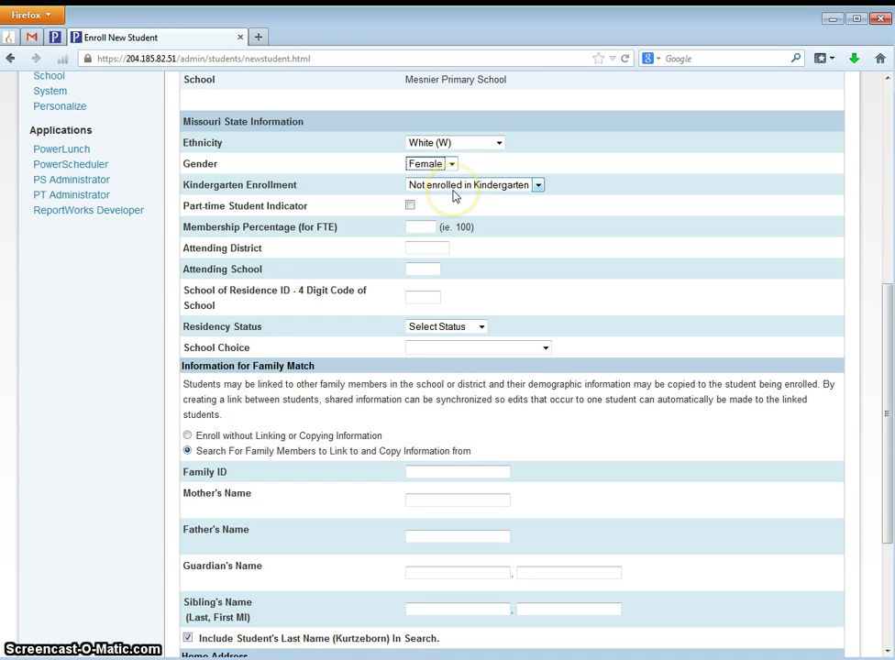
- Set Kindergarten Enrollment to Full-Day Kindergarten and the membership percentage to 100, leaving the part-time indicator unchecked
{"action": "left_click", "coordinate": [456, 186]}
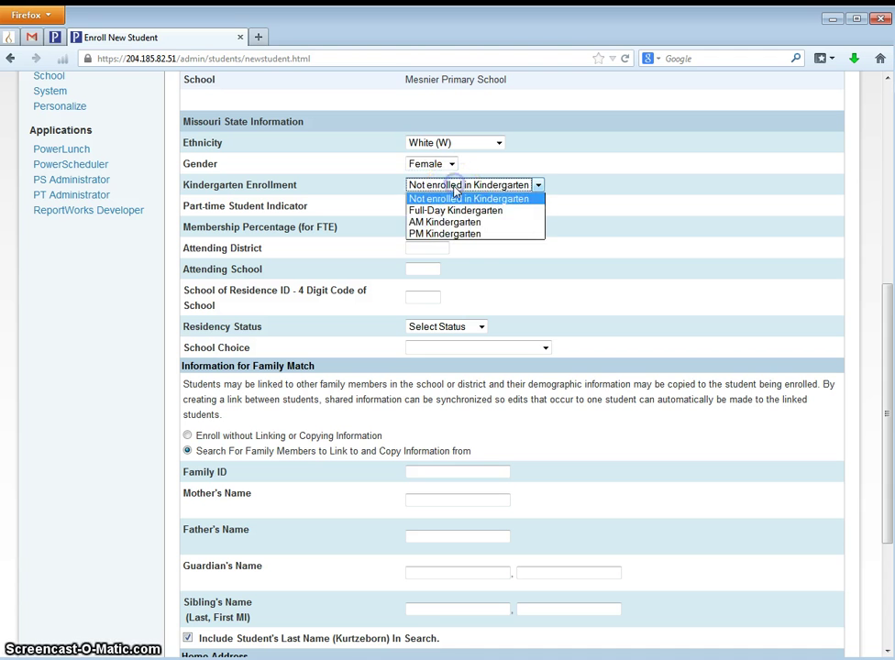
{"action": "left_click", "coordinate": [455, 212]}
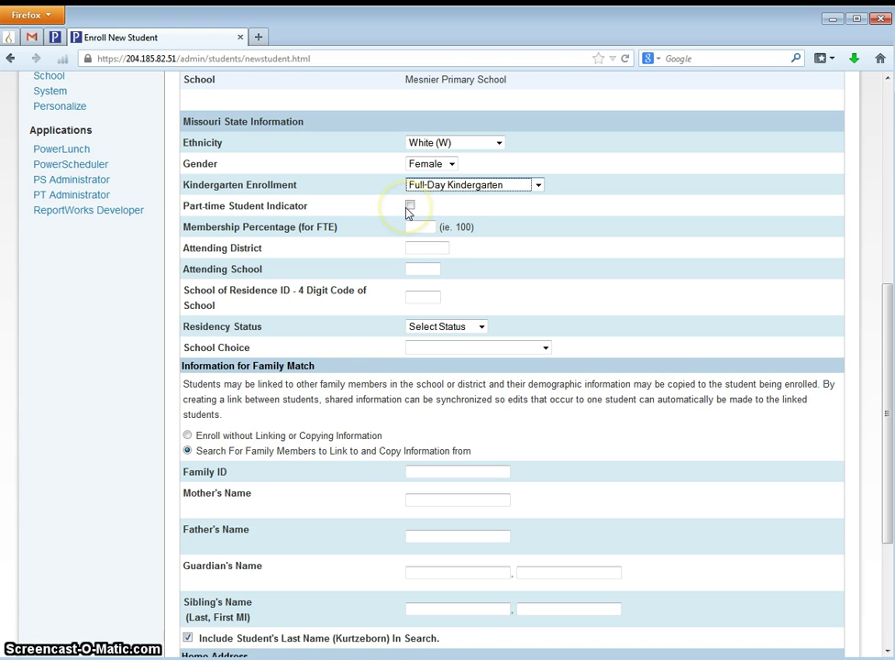
{"action": "left_click", "coordinate": [409, 207]}
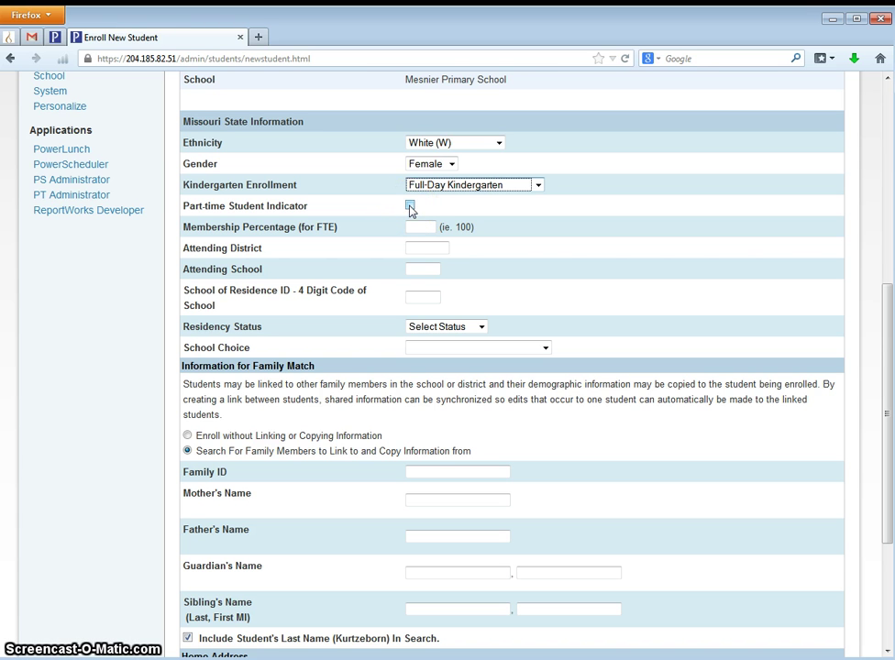
{"action": "left_click", "coordinate": [417, 227]}
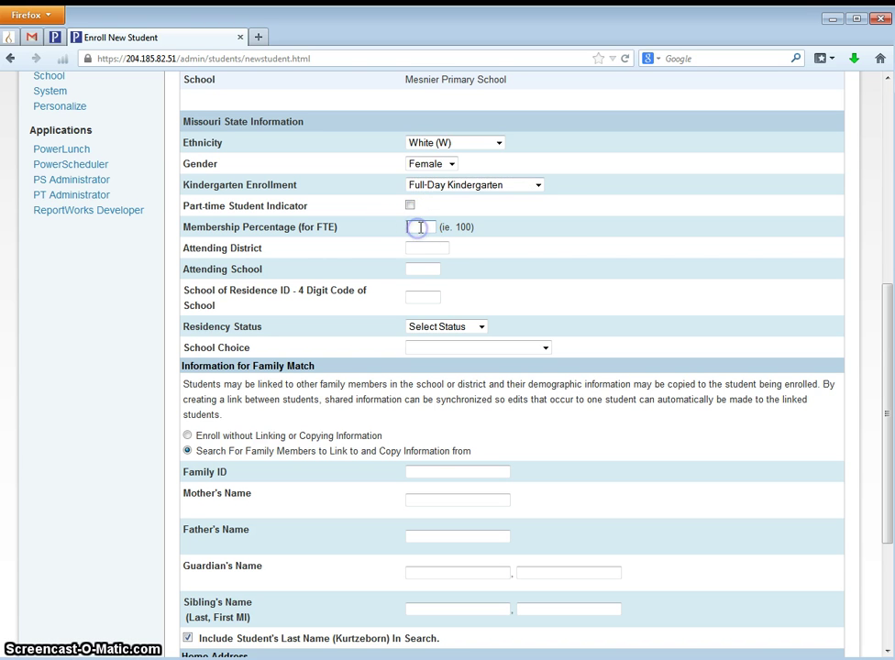
{"action": "type", "text": "100"}
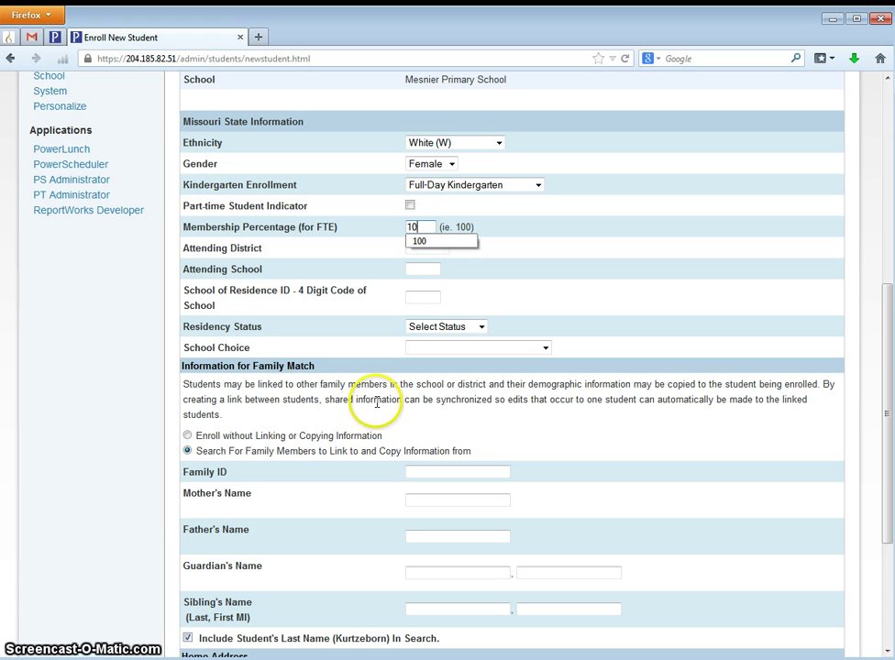
- Enter 096098 as the attending district and 4040 as the attending school
{"action": "left_click", "coordinate": [443, 252]}
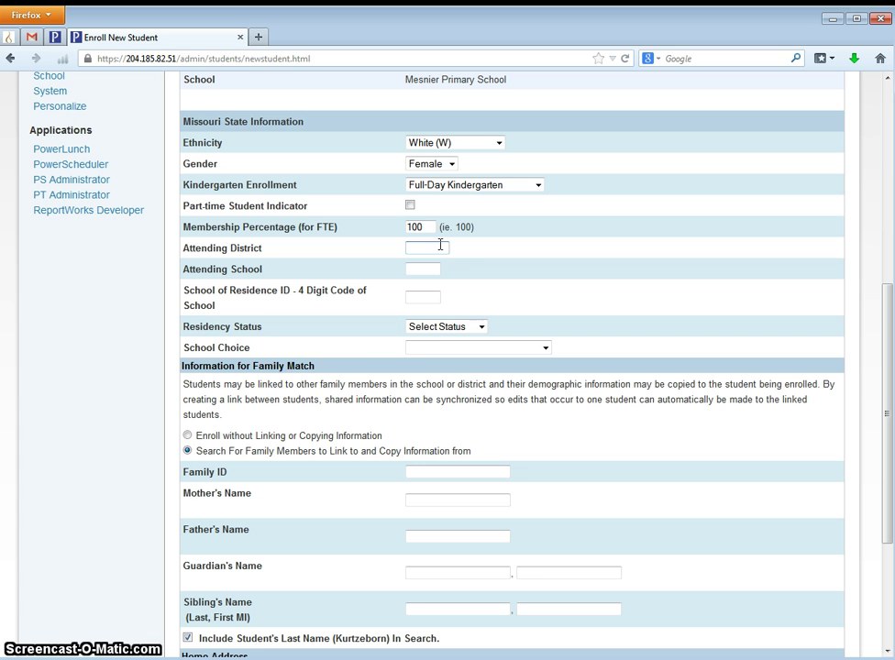
{"action": "type", "text": "096098"}
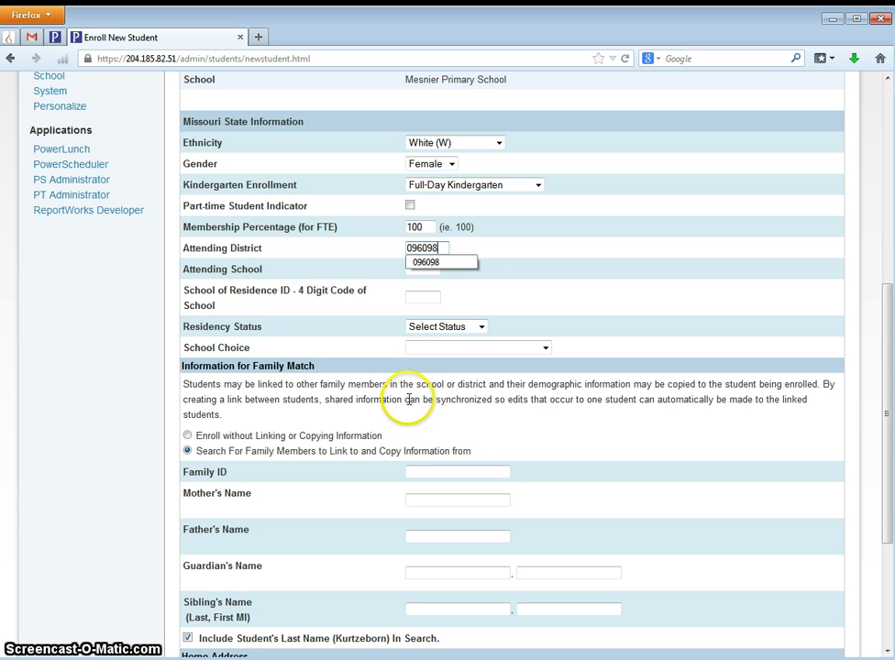
{"action": "key", "text": "Tab"}
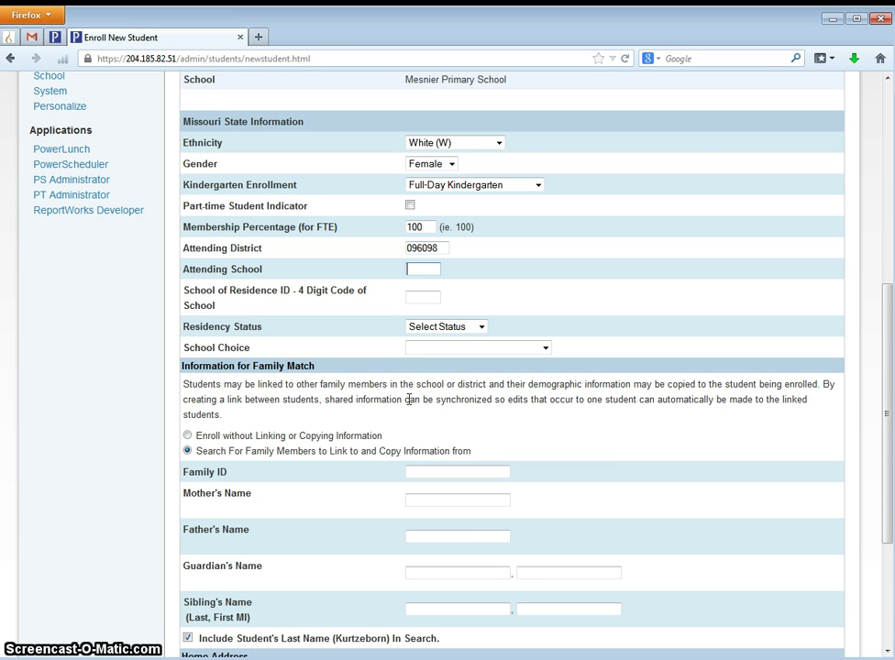
{"action": "type", "text": "4040"}
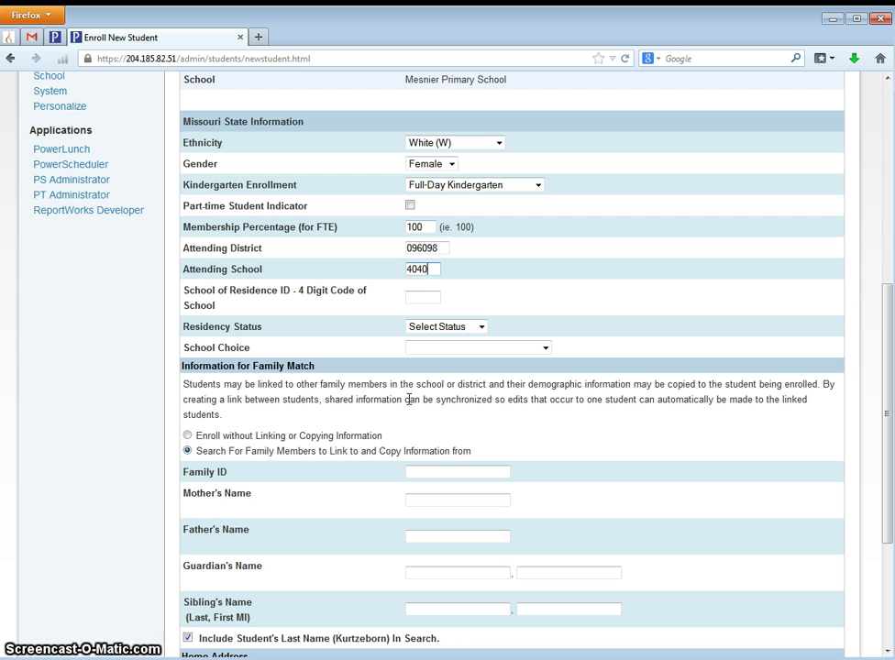
- Enter 4040 as the School of Residence ID and set the residency status to Resident I
{"action": "key", "text": "Tab"}
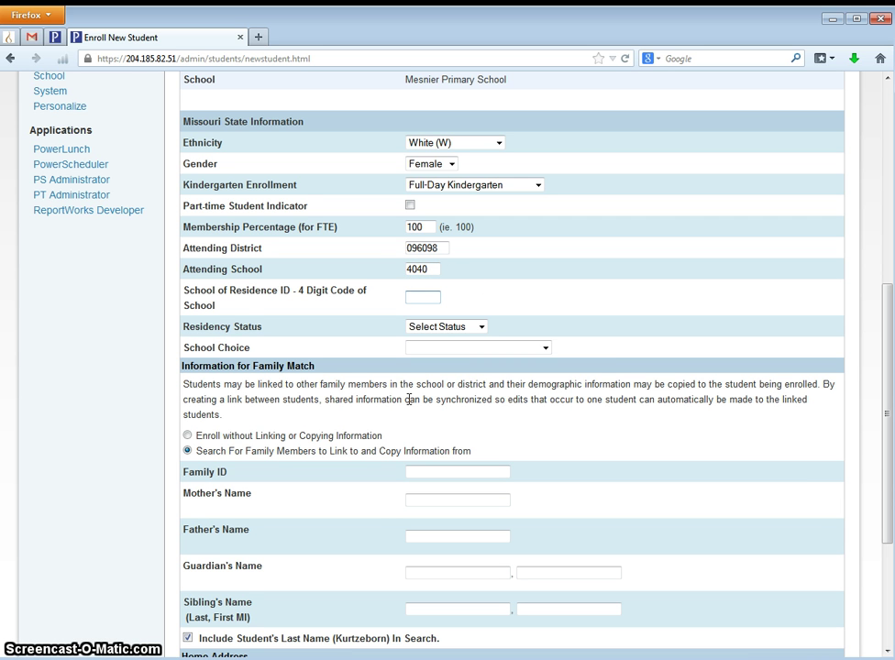
{"action": "type", "text": "4040"}
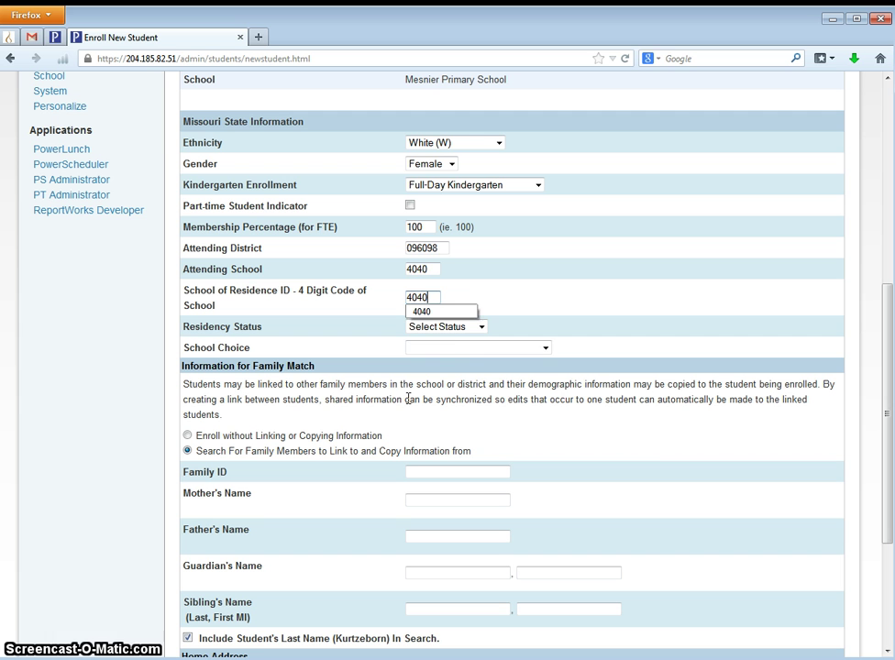
{"action": "left_click", "coordinate": [457, 308]}
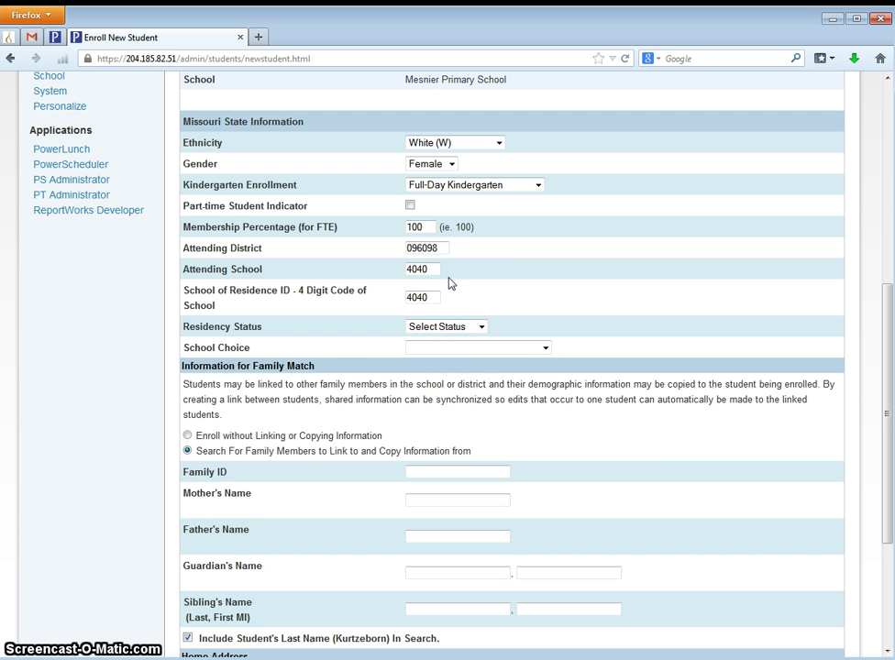
{"action": "left_click", "coordinate": [424, 301]}
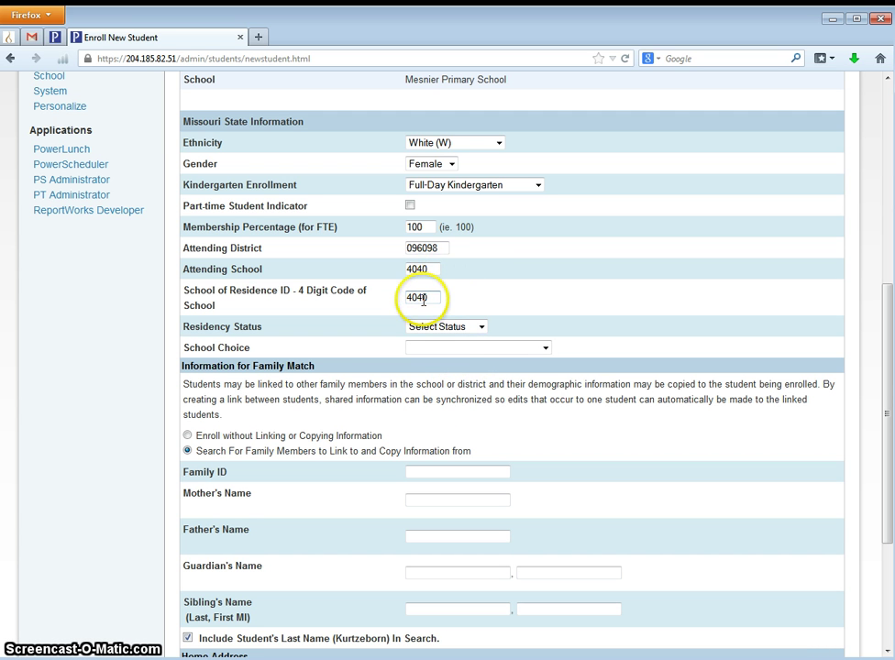
{"action": "left_click", "coordinate": [466, 328]}
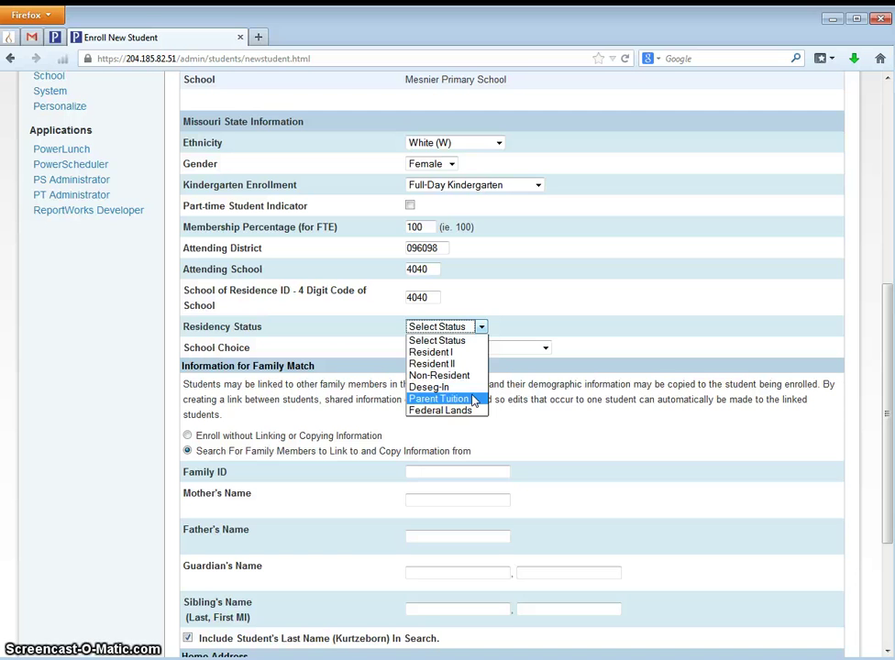
{"action": "left_click", "coordinate": [475, 353]}
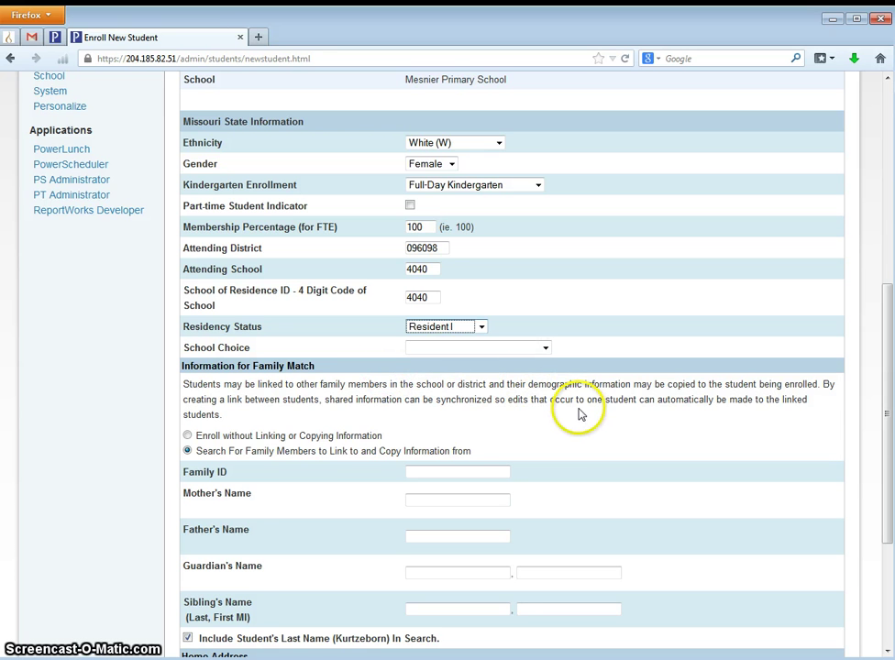
- Fill in the student's home address with the street, city and zip code, keeping the family member search option selected
{"action": "scroll", "coordinate": [579, 415], "scroll_direction": "down", "scroll_amount": 3}
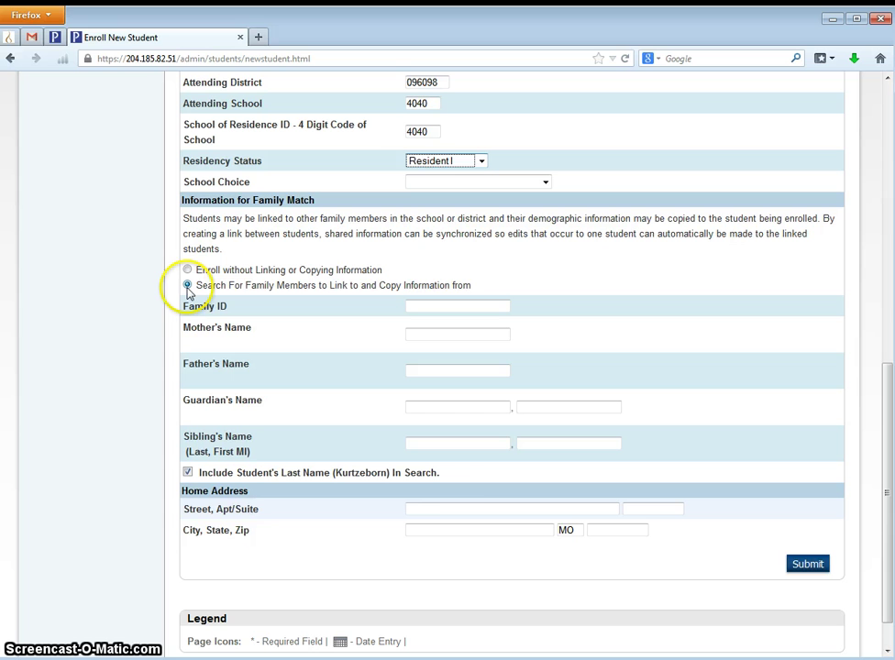
{"action": "left_click", "coordinate": [462, 509]}
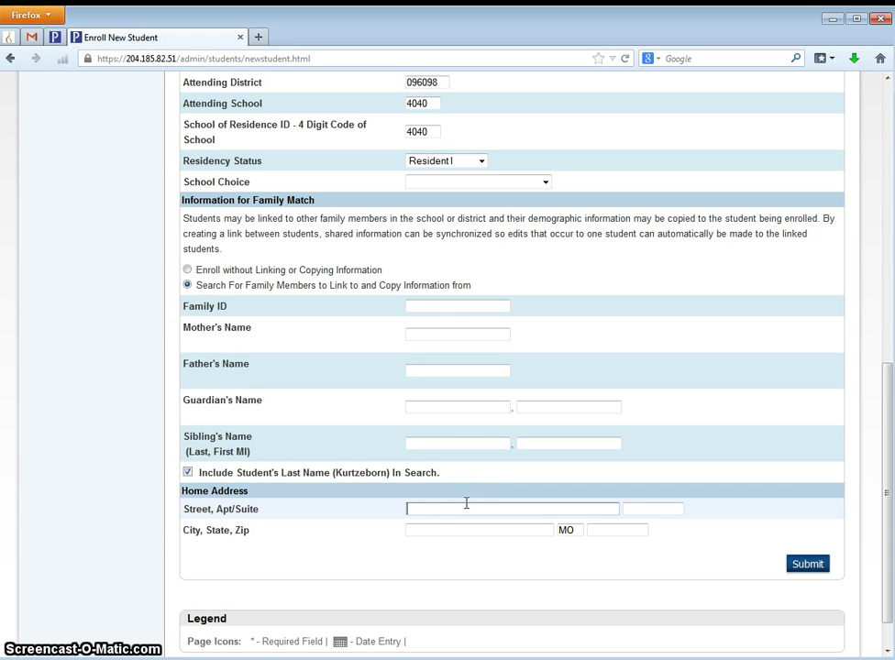
{"action": "type", "text": "9325"}
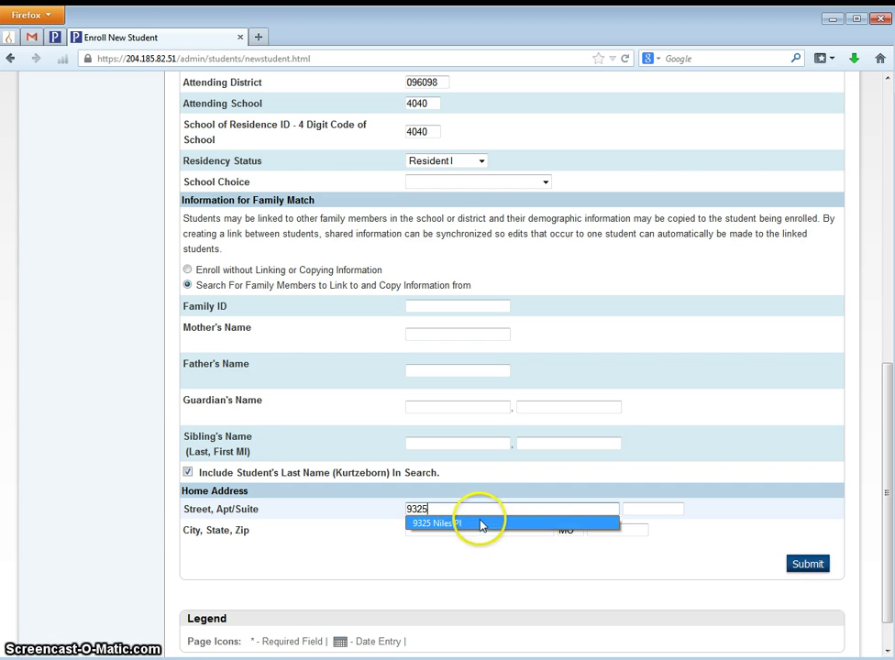
{"action": "left_click", "coordinate": [480, 524]}
{"action": "left_click", "coordinate": [479, 531]}
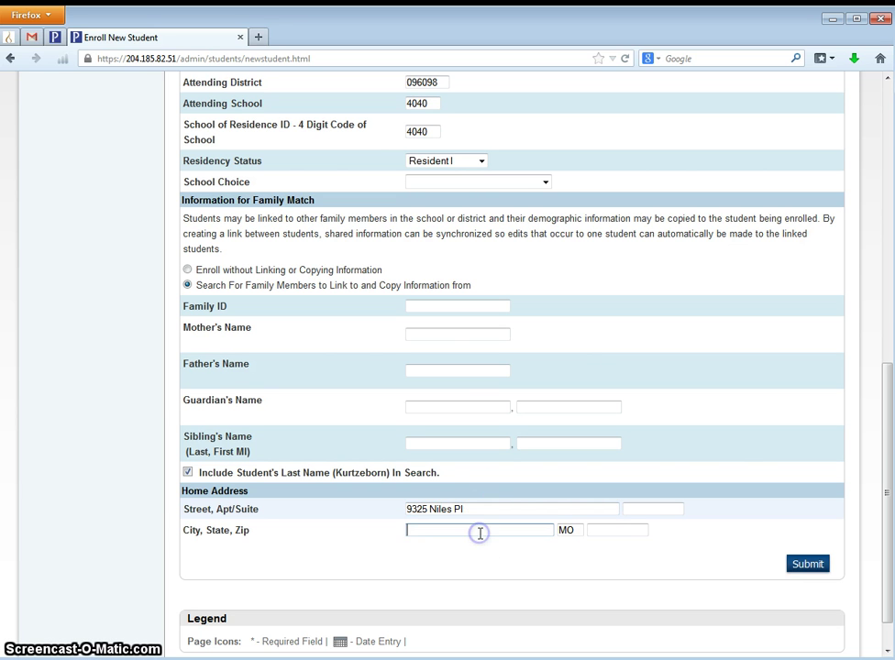
{"action": "type", "text": "S"}
{"action": "left_click", "coordinate": [479, 542]}
{"action": "left_click", "coordinate": [637, 532]}
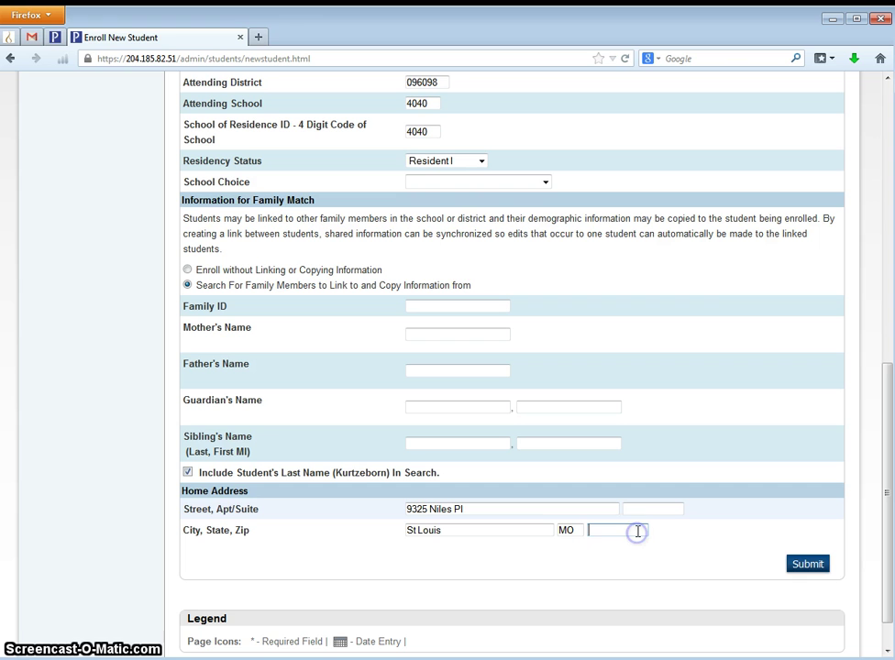
{"action": "type", "text": "63123"}
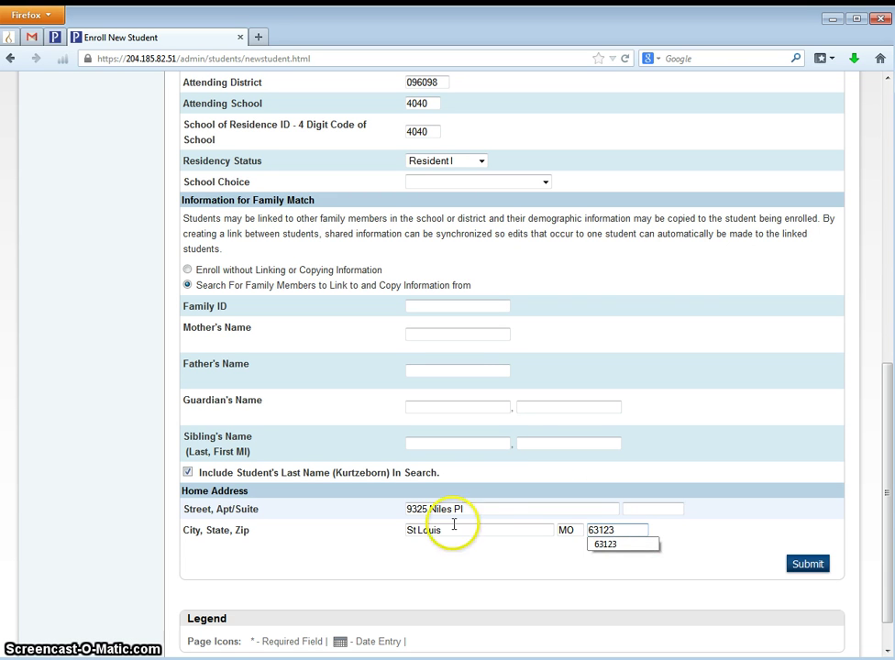
{"action": "left_click", "coordinate": [489, 511]}
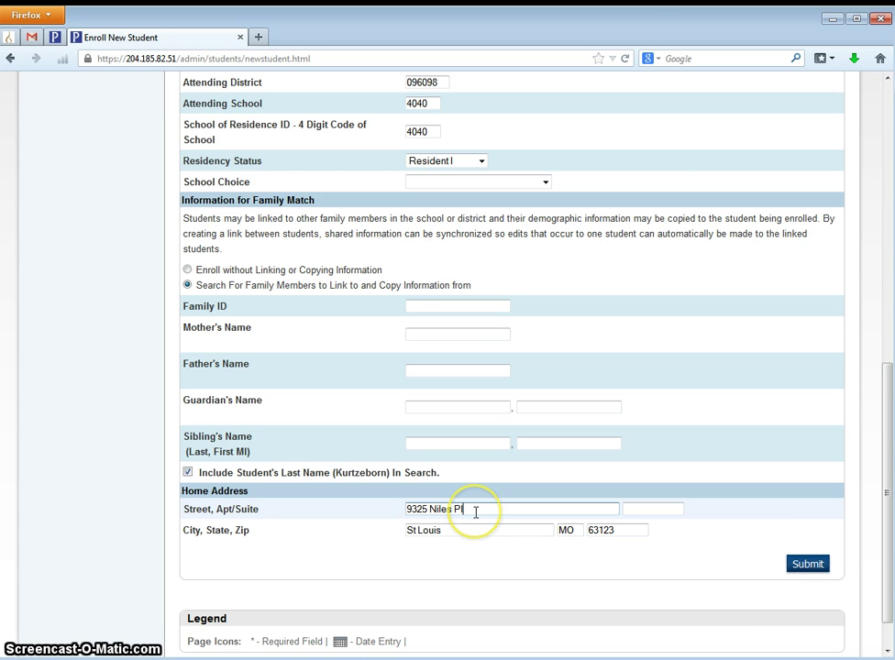
{"action": "type", "text": "."}
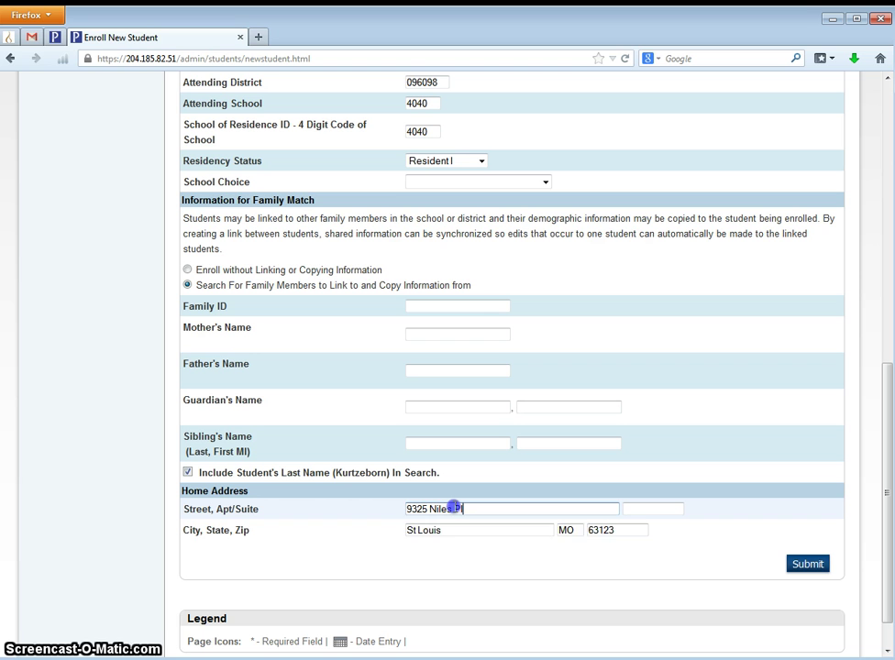
{"action": "double_click", "coordinate": [457, 508]}
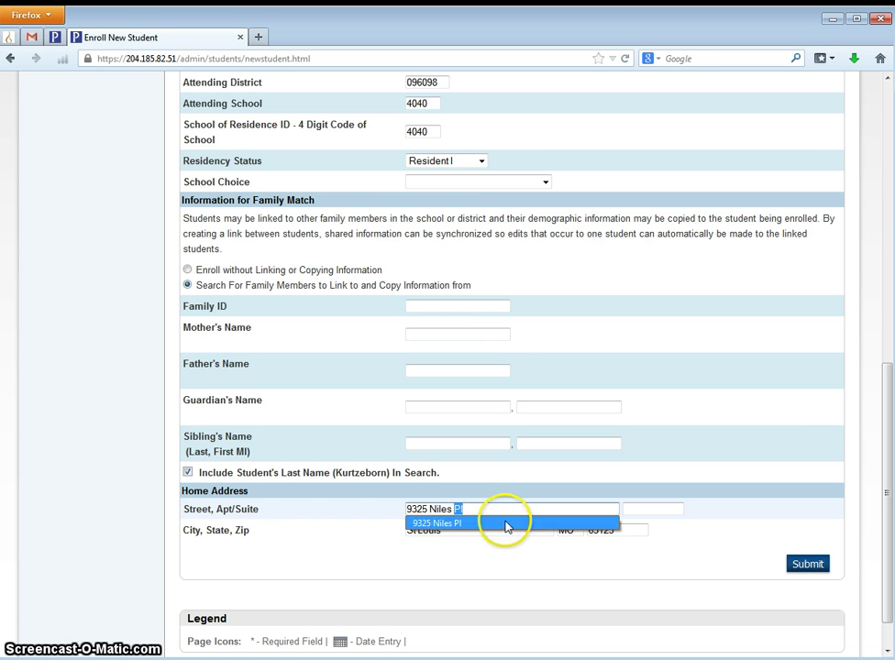
{"action": "left_click", "coordinate": [410, 575]}
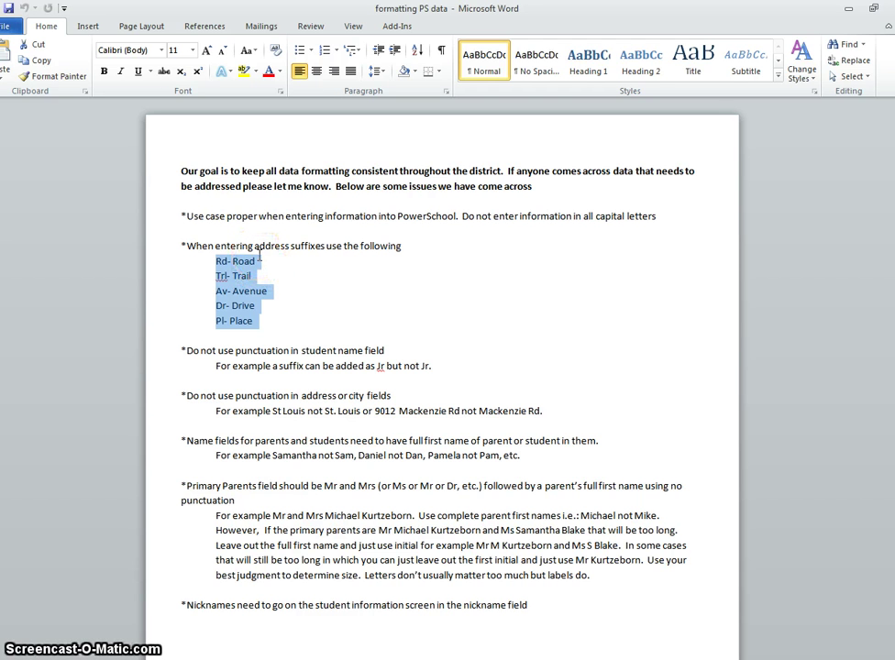
- Switch back to the PowerSchool enrollment form, check the home address against the formatting rules, and submit the form
{"action": "left_click_drag", "start_coordinate": [258, 266], "coordinate": [853, 66]}
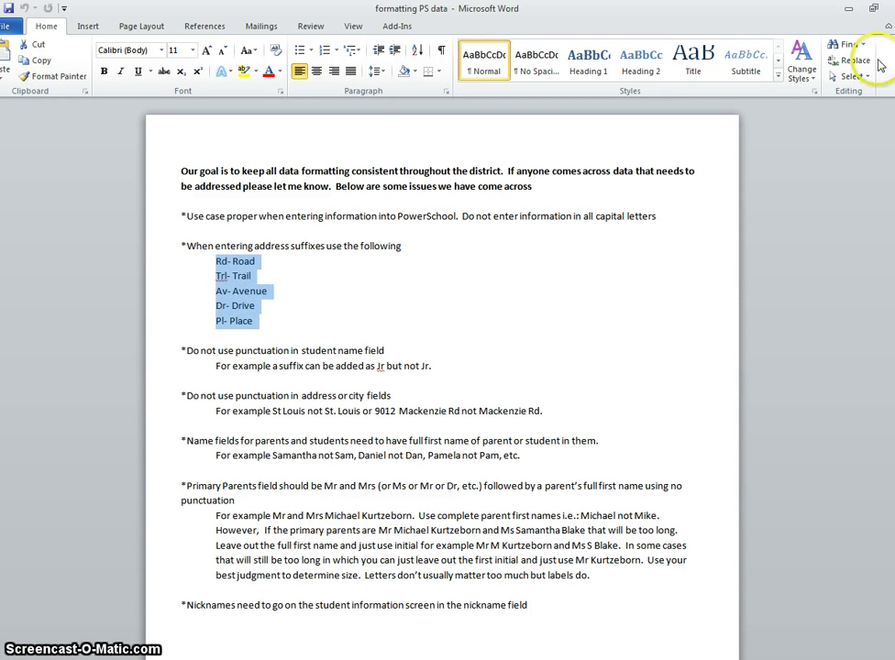
{"action": "left_click", "coordinate": [847, 9]}
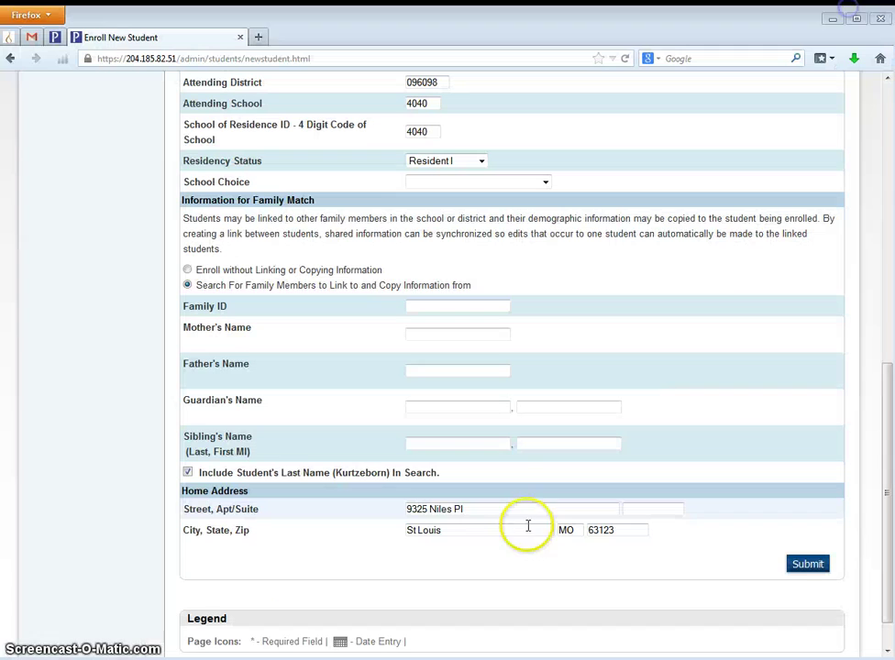
{"action": "left_click", "coordinate": [467, 510]}
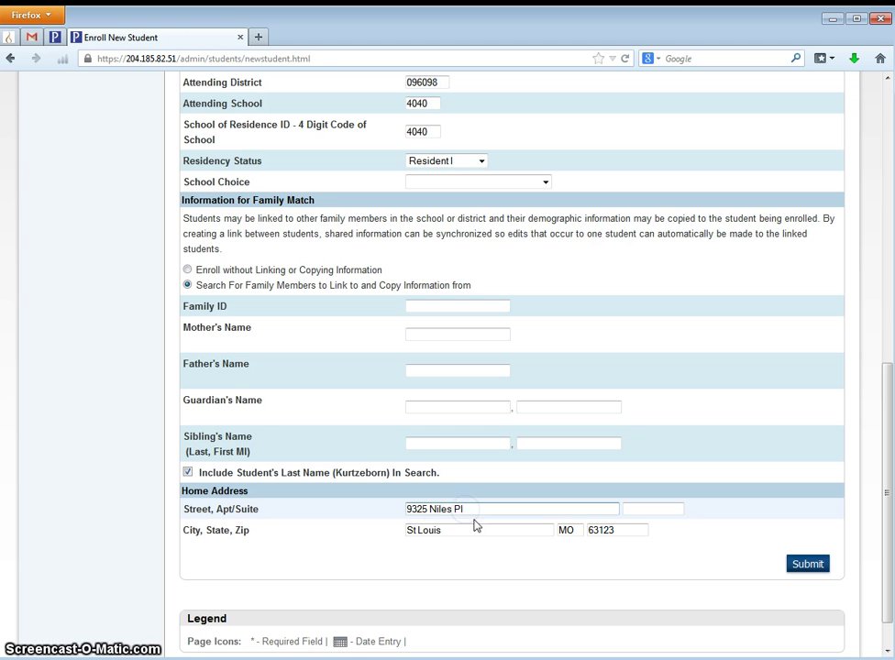
{"action": "left_click", "coordinate": [419, 534]}
{"action": "left_click", "coordinate": [413, 528]}
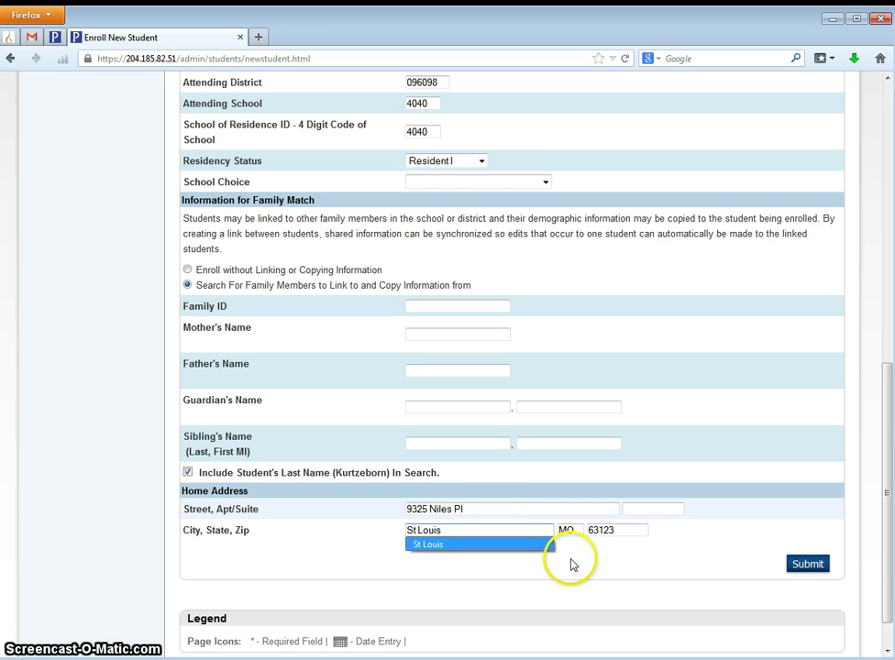
{"action": "left_click", "coordinate": [624, 572]}
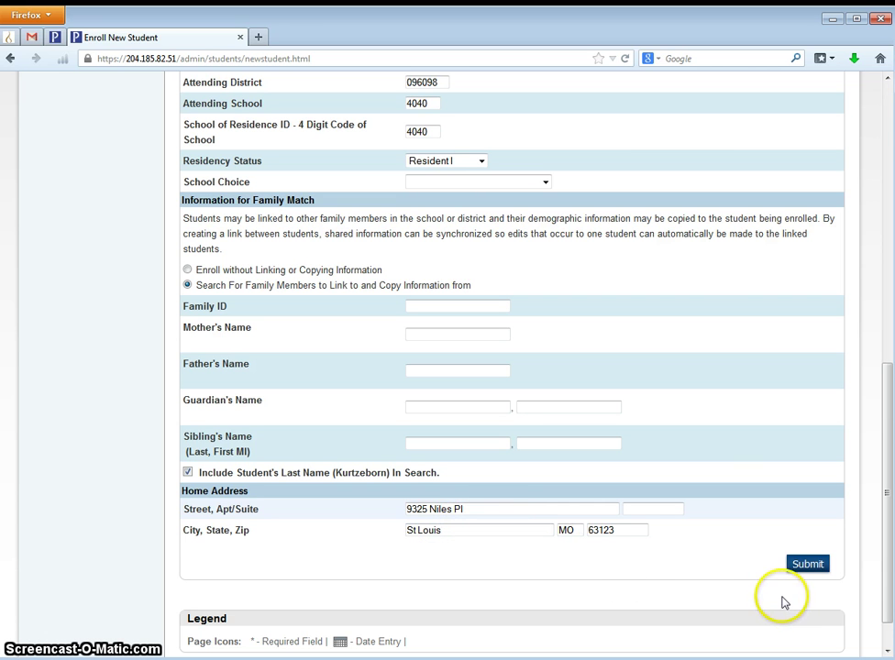
{"action": "left_click", "coordinate": [806, 566]}
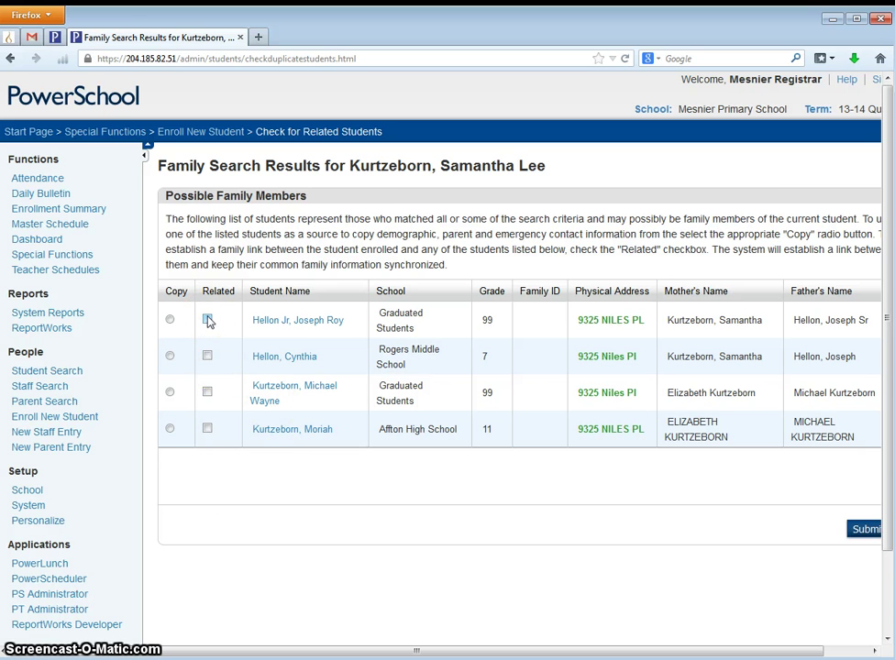
- Mark the first two listed students as related, choose the grade 7 Rogers Middle School sibling as the copy source, and submit the family links
{"action": "left_click", "coordinate": [207, 356]}
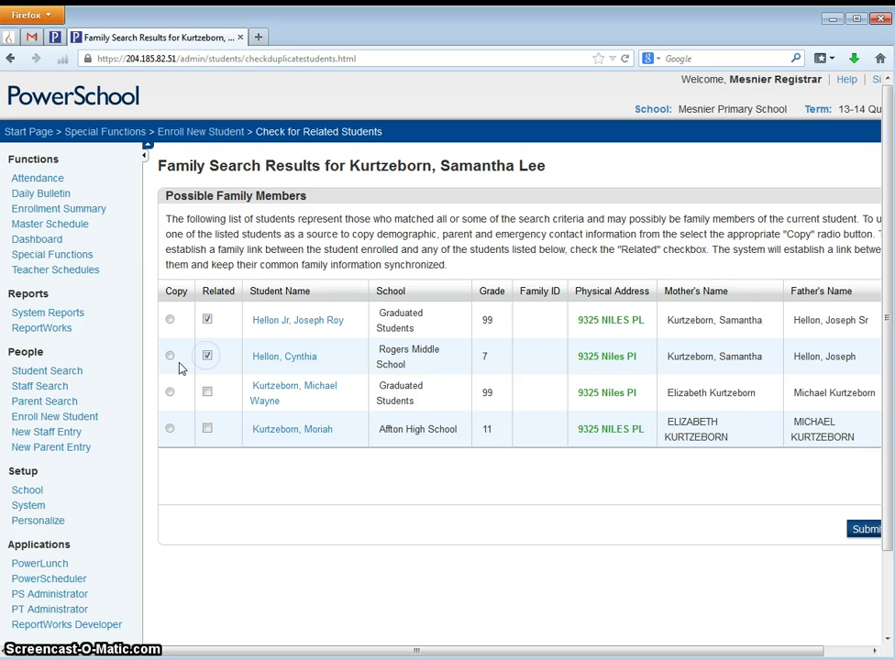
{"action": "left_click", "coordinate": [169, 356]}
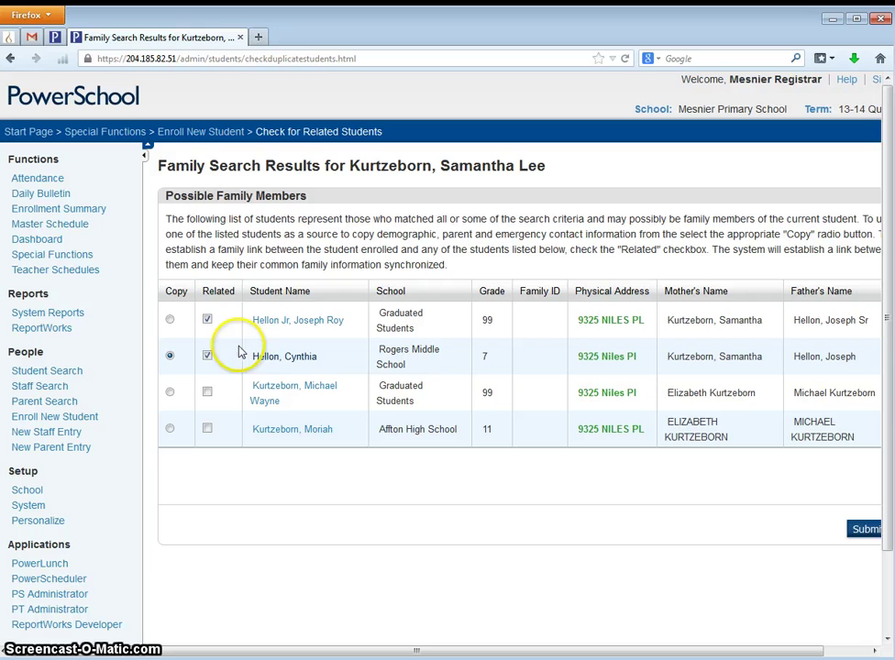
{"action": "left_click", "coordinate": [170, 357]}
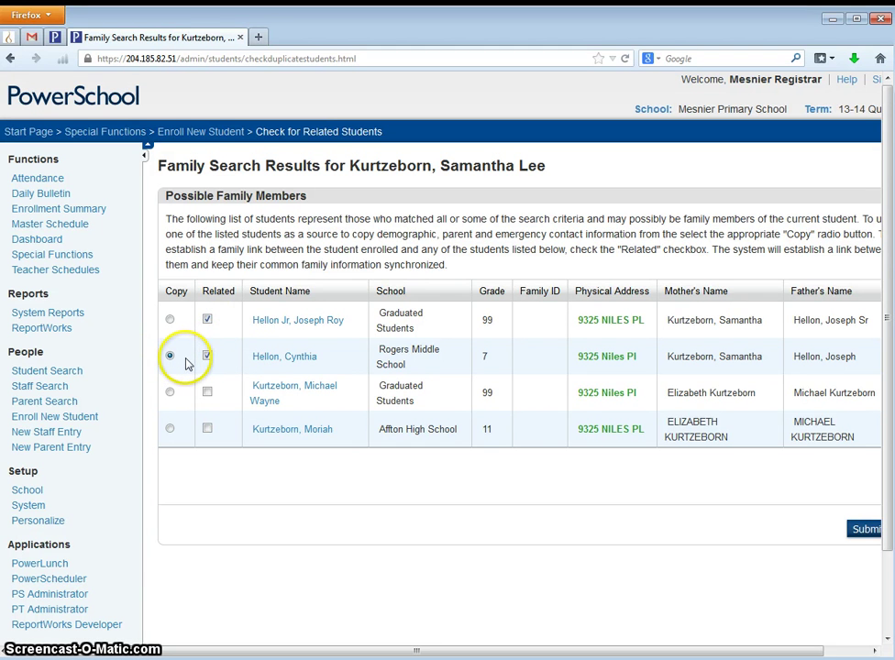
{"action": "left_click", "coordinate": [865, 531]}
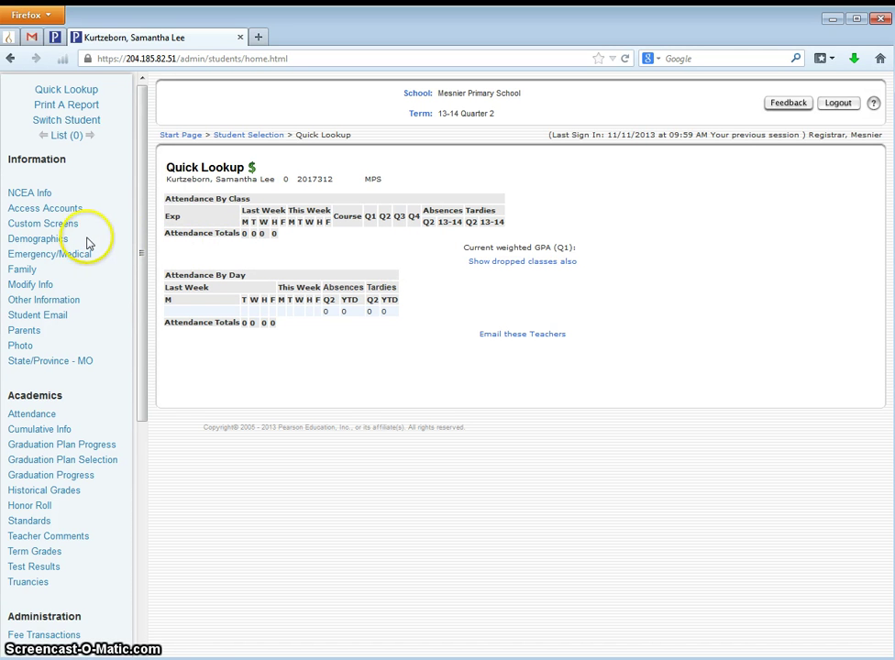
- Open the newly enrolled student's Demographics page
{"action": "left_click", "coordinate": [54, 240]}
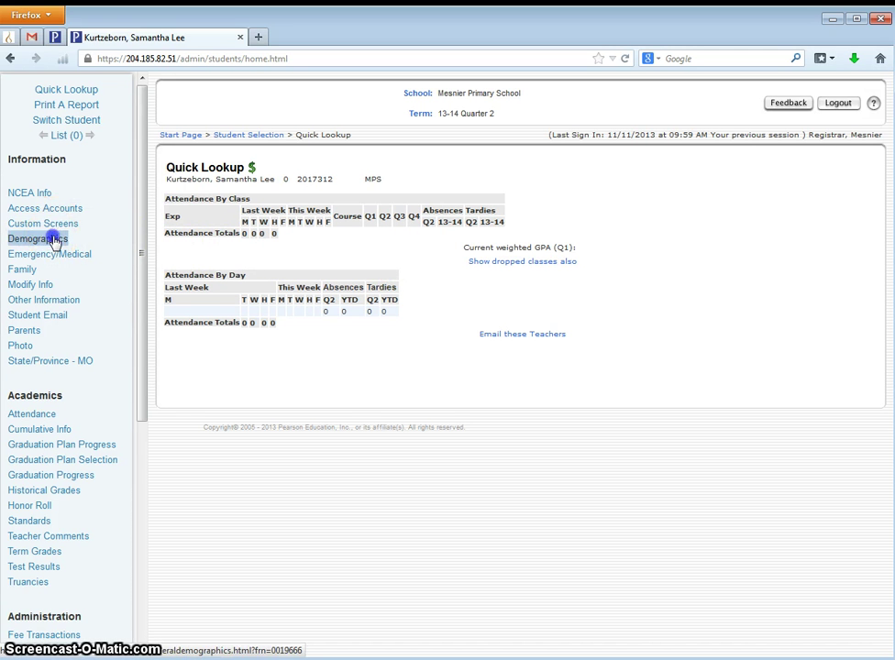